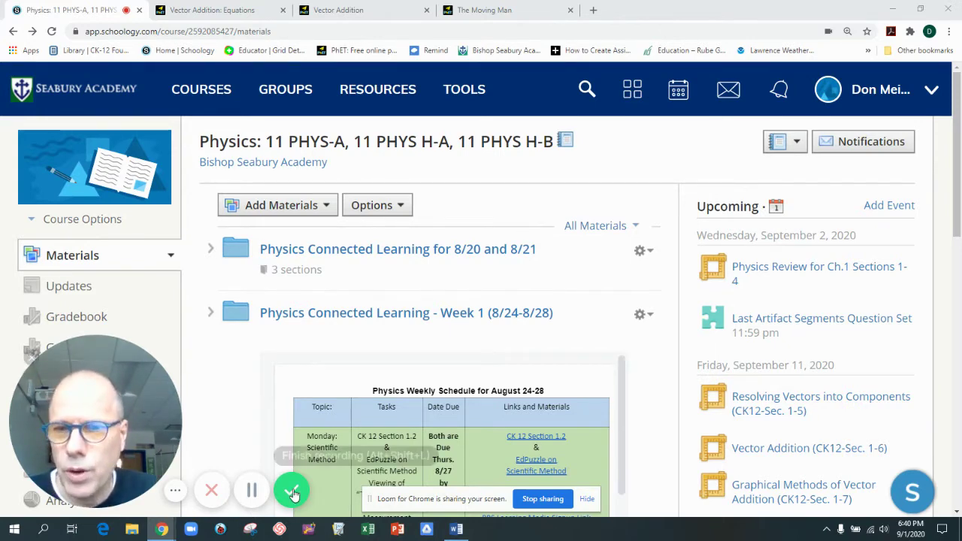
- Look through the Week 1 and Week 2 physics schedules on the course materials page
{"action": "left_click", "coordinate": [177, 493]}
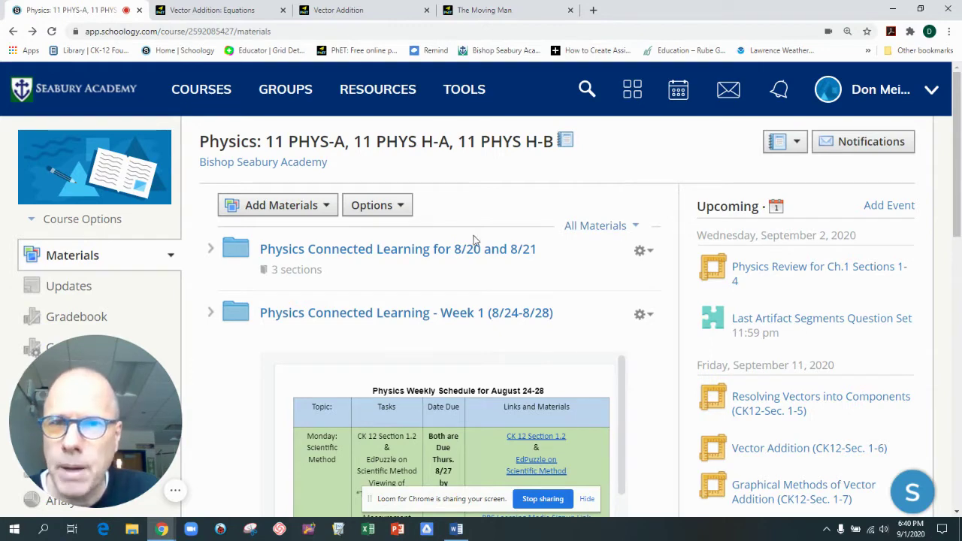
{"action": "scroll", "coordinate": [477, 237], "scroll_direction": "down", "scroll_amount": 3}
{"action": "scroll", "coordinate": [428, 207], "scroll_direction": "down", "scroll_amount": 3}
{"action": "scroll", "coordinate": [581, 229], "scroll_direction": "down", "scroll_amount": 3}
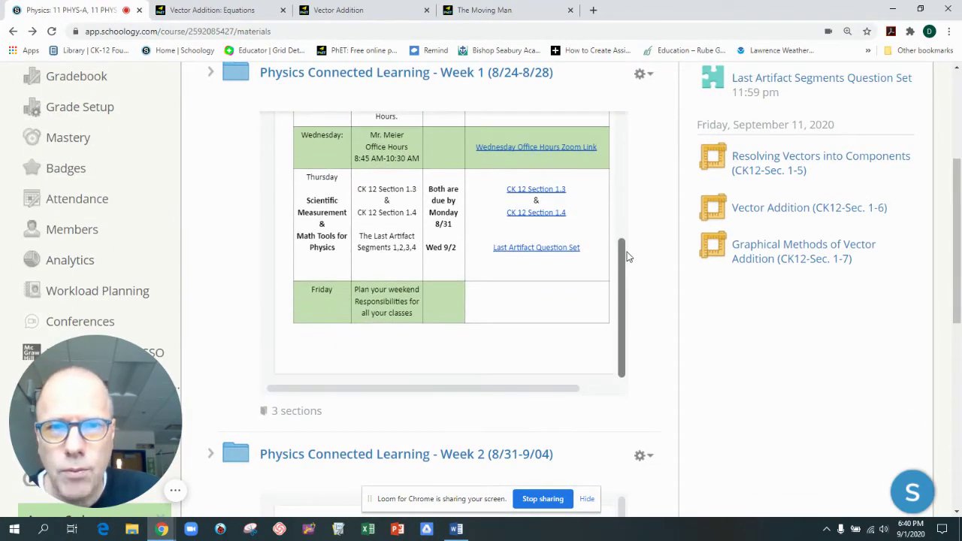
{"action": "scroll", "coordinate": [628, 257], "scroll_direction": "up", "scroll_amount": 2}
{"action": "scroll", "coordinate": [621, 260], "scroll_direction": "down", "scroll_amount": 5}
{"action": "scroll", "coordinate": [621, 261], "scroll_direction": "down", "scroll_amount": 3}
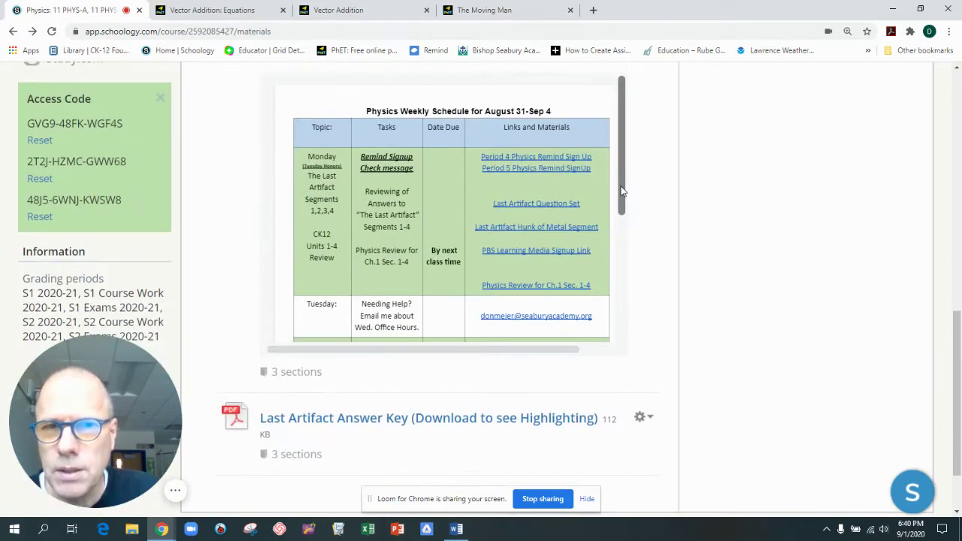
{"action": "left_click_drag", "start_coordinate": [623, 190], "coordinate": [659, 172]}
{"action": "scroll", "coordinate": [671, 197], "scroll_direction": "up", "scroll_amount": 1}
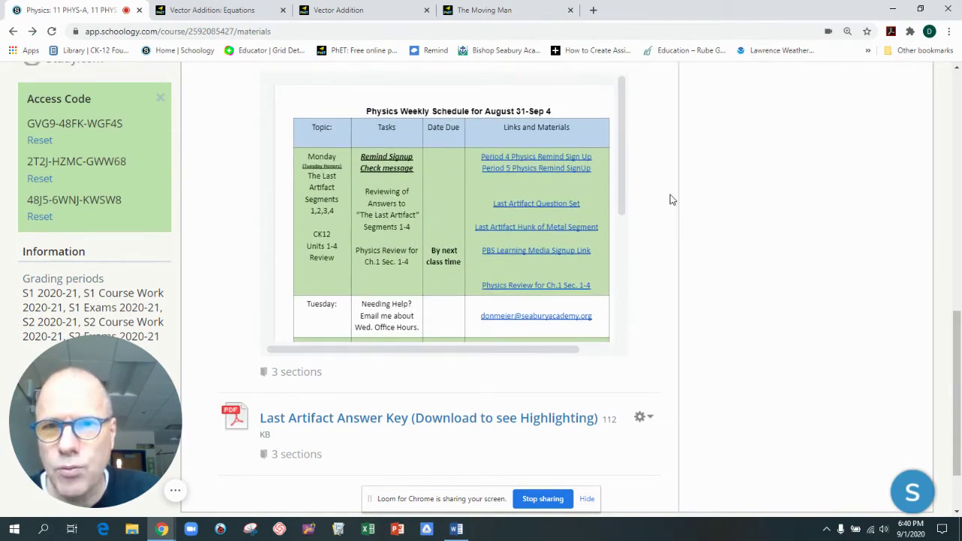
{"action": "scroll", "coordinate": [672, 199], "scroll_direction": "up", "scroll_amount": 1}
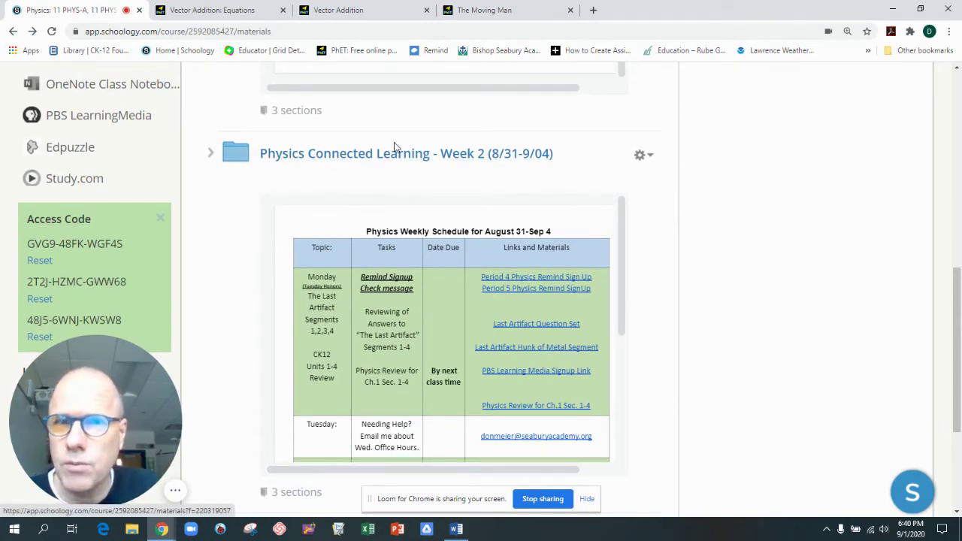
- Examine the upcoming course assignments listed for Friday, September 11, 2020
{"action": "scroll", "coordinate": [744, 251], "scroll_direction": "up", "scroll_amount": 3}
{"action": "scroll", "coordinate": [743, 252], "scroll_direction": "up", "scroll_amount": 2}
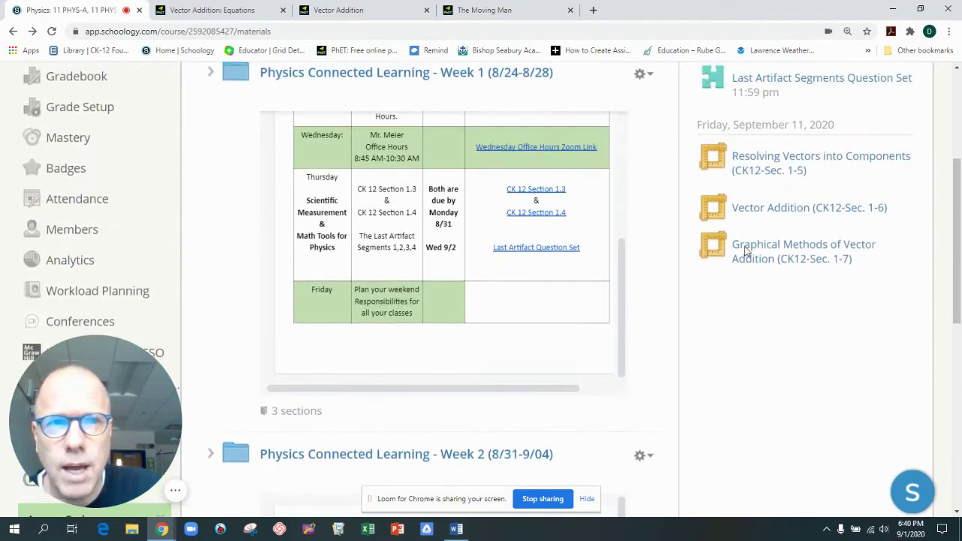
{"action": "scroll", "coordinate": [741, 254], "scroll_direction": "up", "scroll_amount": 1}
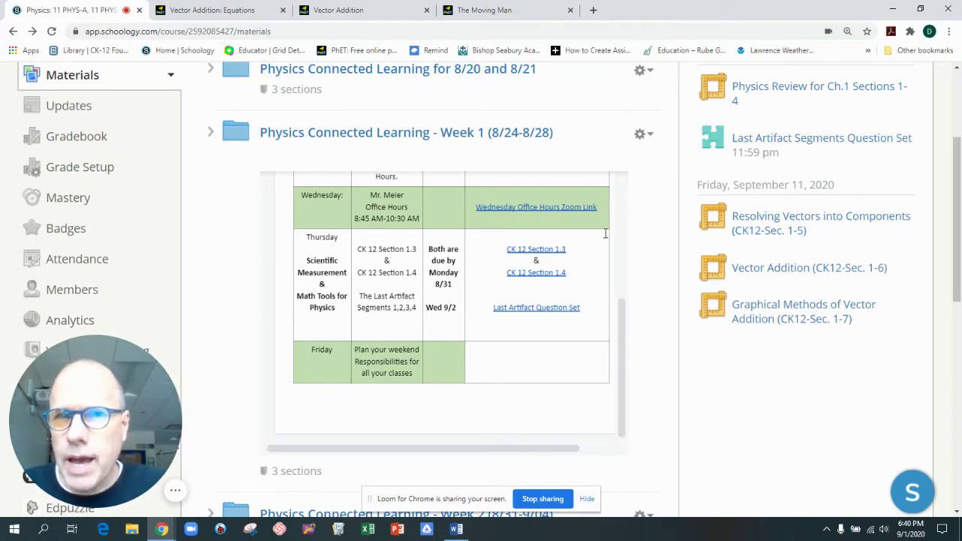
{"action": "scroll", "coordinate": [645, 244], "scroll_direction": "up", "scroll_amount": 2}
{"action": "scroll", "coordinate": [617, 281], "scroll_direction": "down", "scroll_amount": 4}
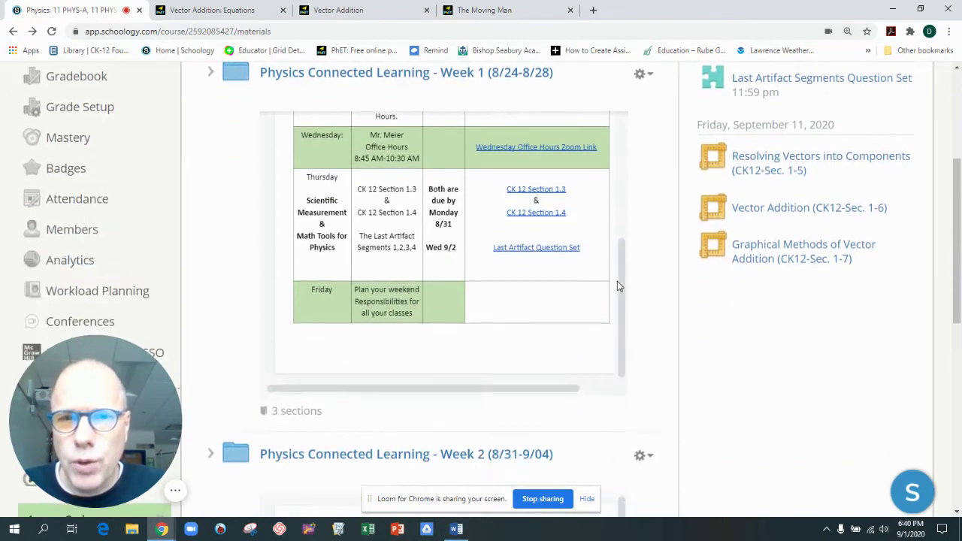
- Open the Period 4 Physics Remind sign-up page linked in the August 31-Sep 4 schedule
{"action": "scroll", "coordinate": [643, 229], "scroll_direction": "down", "scroll_amount": 2}
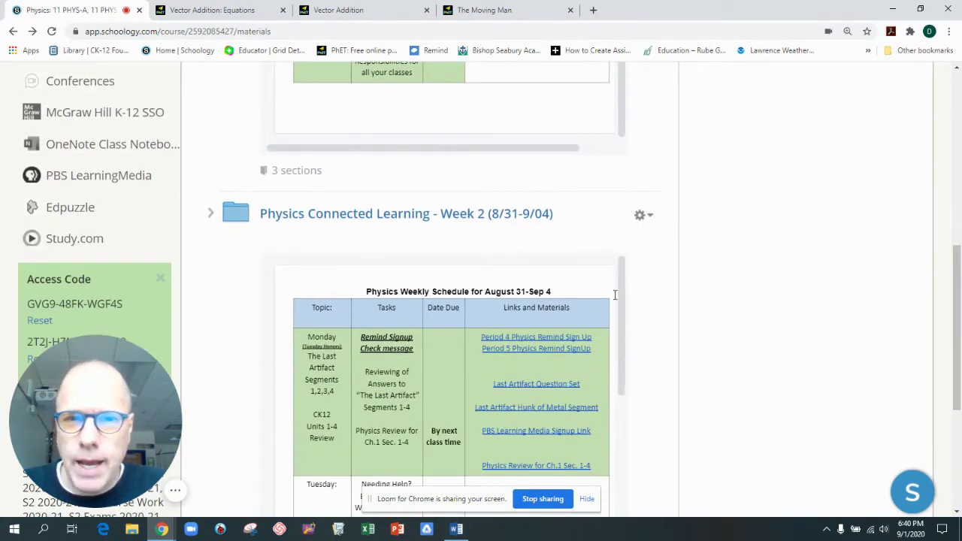
{"action": "scroll", "coordinate": [631, 288], "scroll_direction": "down", "scroll_amount": 3}
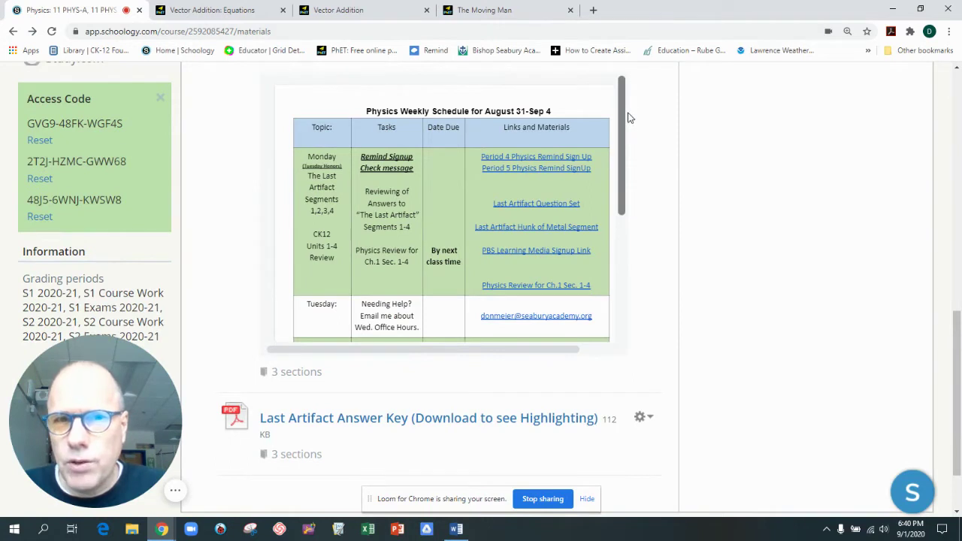
{"action": "left_click_drag", "start_coordinate": [622, 113], "coordinate": [653, 98]}
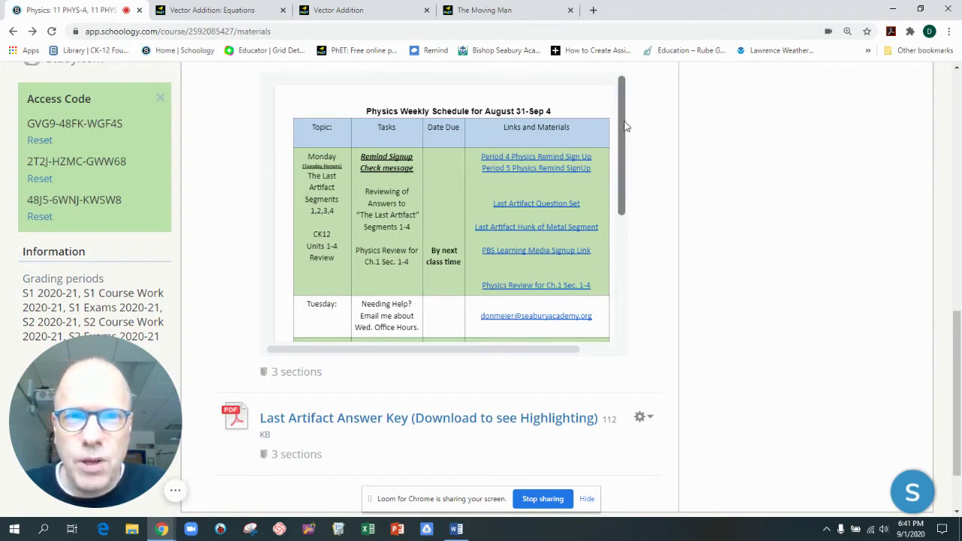
{"action": "left_click_drag", "start_coordinate": [625, 123], "coordinate": [622, 142]}
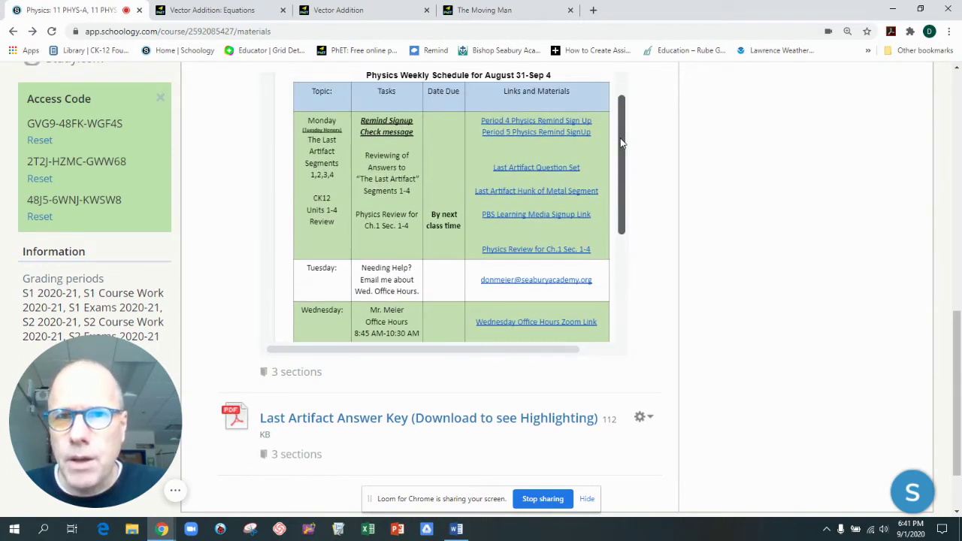
{"action": "left_click", "coordinate": [546, 119]}
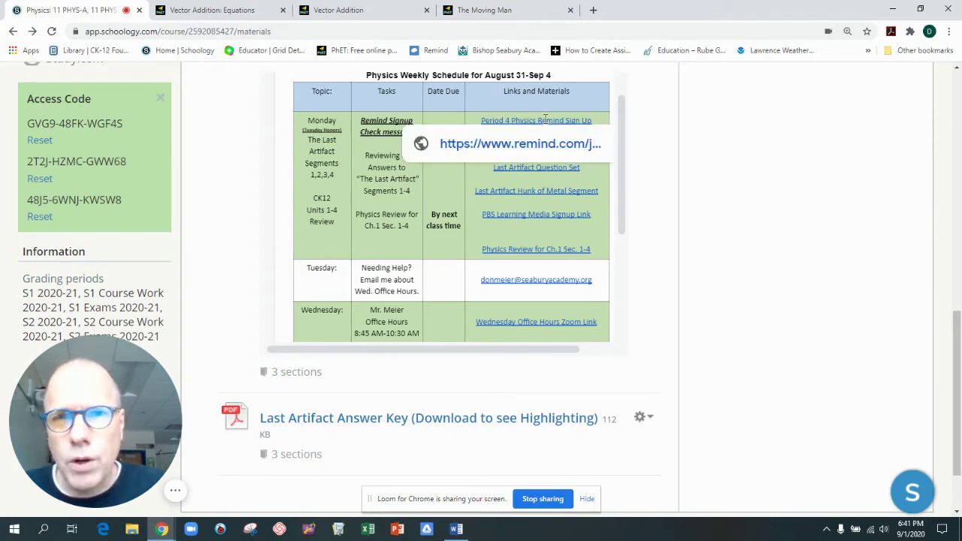
{"action": "left_click", "coordinate": [523, 148]}
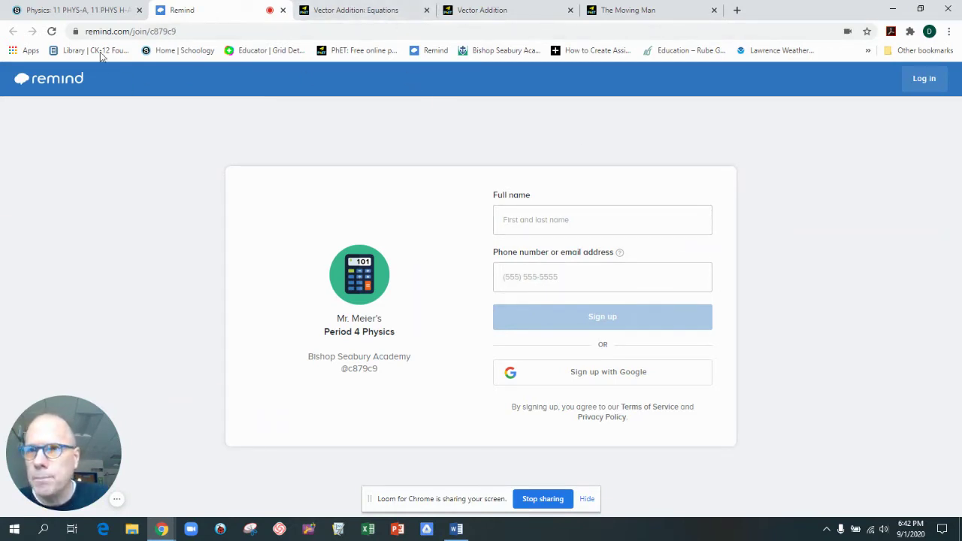
- Check the Remind sign-up links in the course schedule against the open Remind page, and return to the course
{"action": "left_click", "coordinate": [96, 15]}
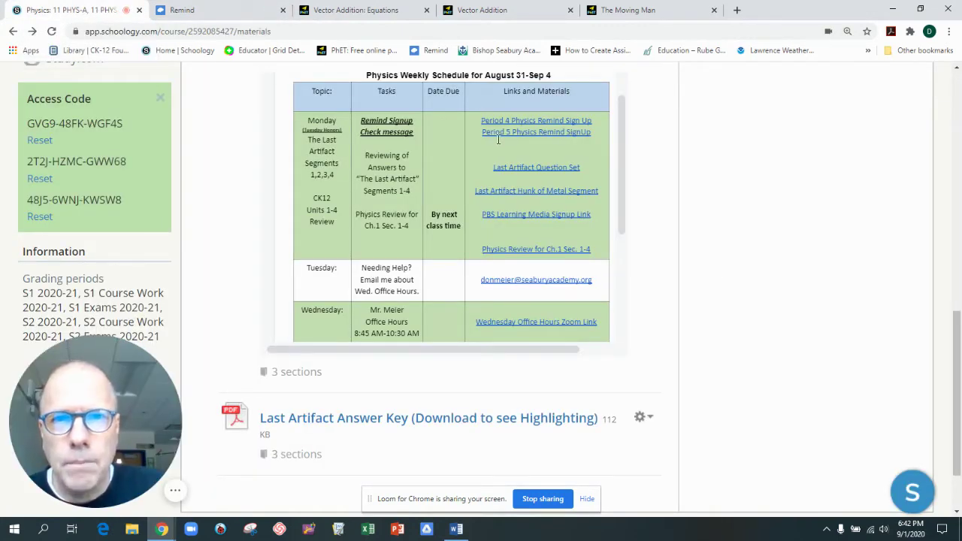
{"action": "left_click", "coordinate": [214, 10]}
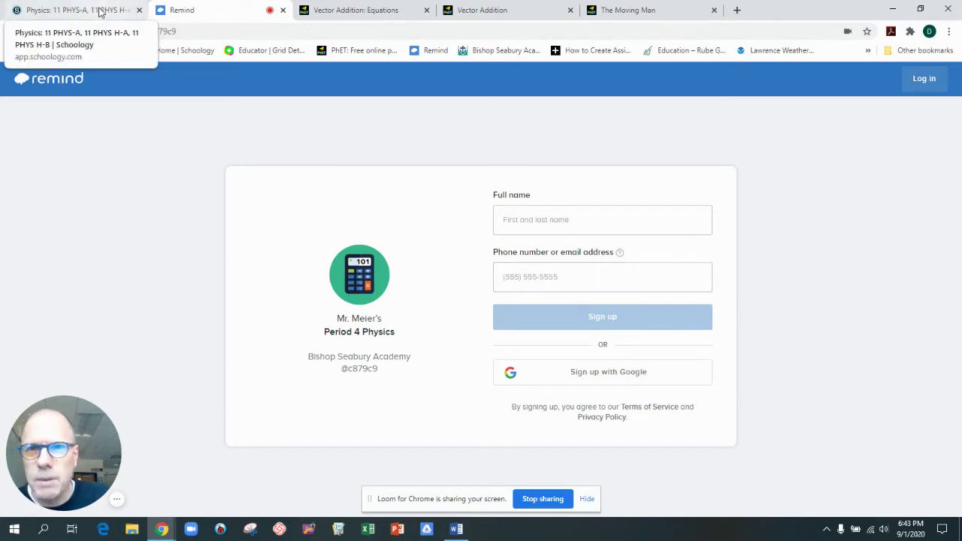
{"action": "left_click", "coordinate": [99, 10]}
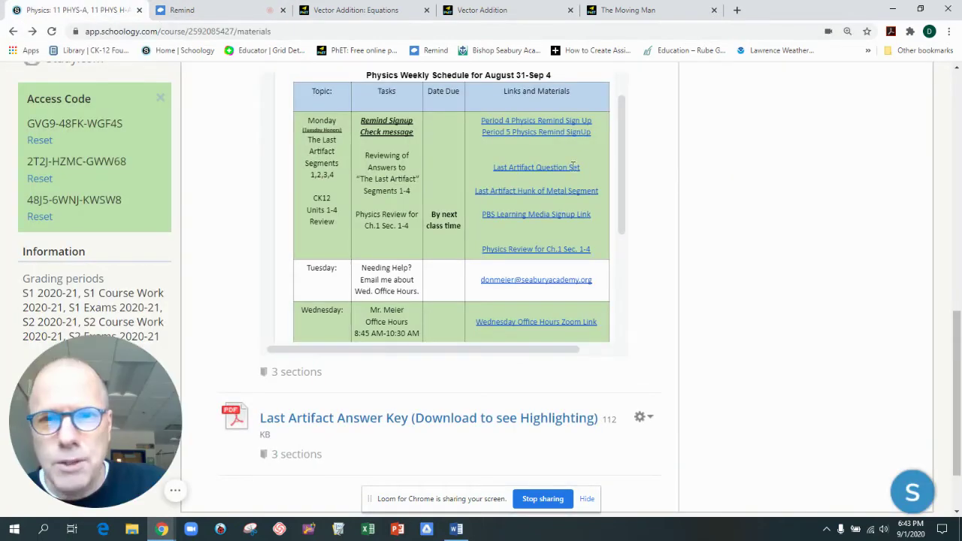
- Open the CK 12 Section 1.3 link from Thursday's row of the Week 1 schedule
{"action": "mouse_move", "coordinate": [627, 126]}
{"action": "left_mouse_down"}
{"action": "mouse_move", "coordinate": [618, 226]}
{"action": "mouse_move", "coordinate": [635, 118]}
{"action": "left_mouse_up"}
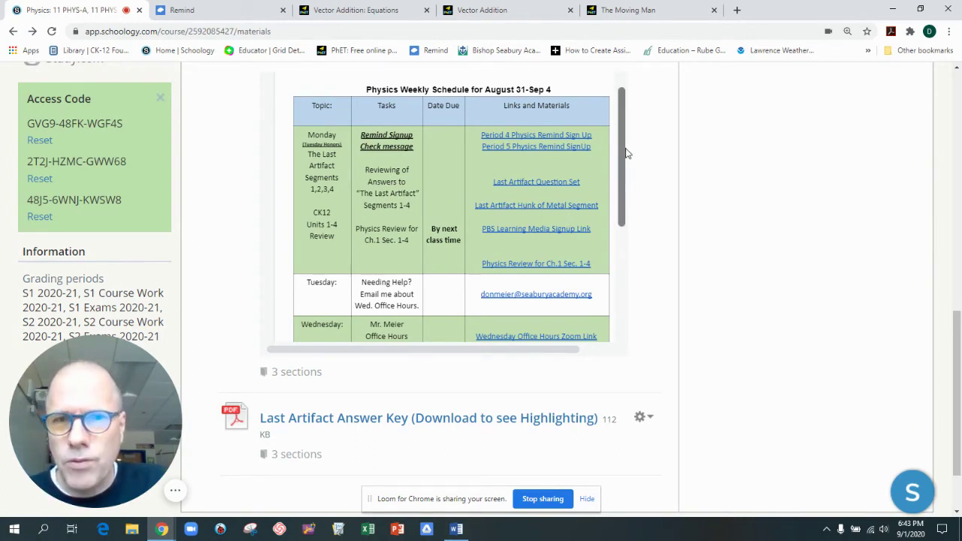
{"action": "left_click_drag", "start_coordinate": [622, 142], "coordinate": [639, 112]}
{"action": "scroll", "coordinate": [745, 204], "scroll_direction": "up", "scroll_amount": 2}
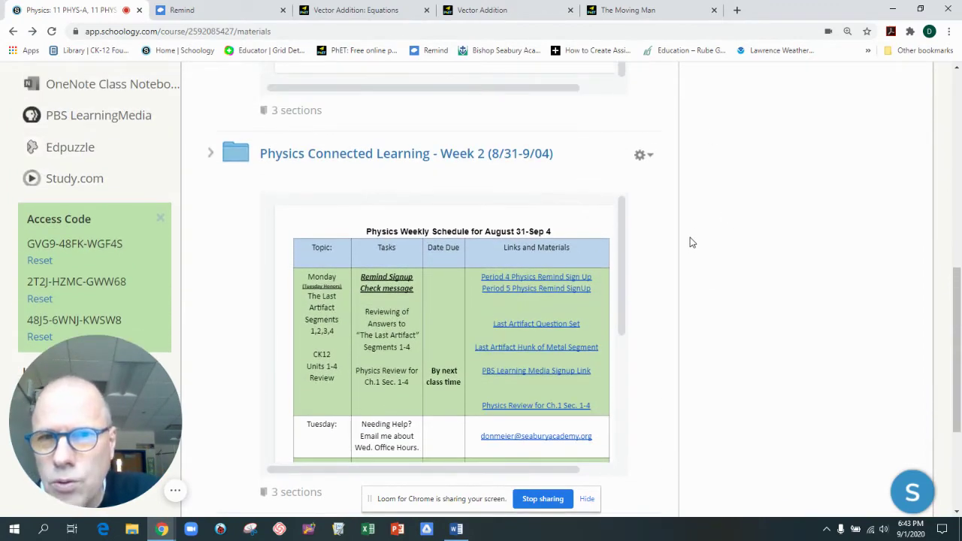
{"action": "scroll", "coordinate": [712, 232], "scroll_direction": "up", "scroll_amount": 2}
{"action": "scroll", "coordinate": [716, 230], "scroll_direction": "up", "scroll_amount": 1}
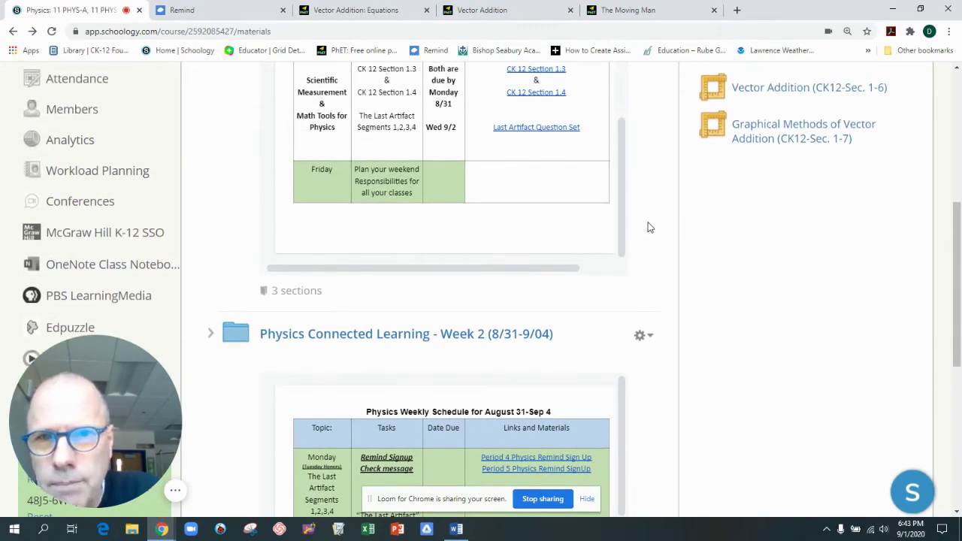
{"action": "scroll", "coordinate": [650, 227], "scroll_direction": "up", "scroll_amount": 2}
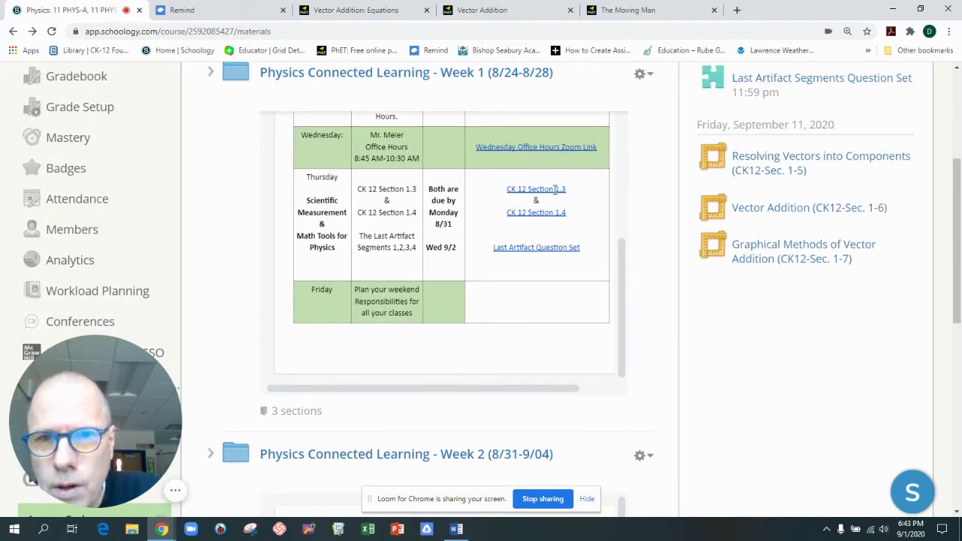
{"action": "mouse_move", "coordinate": [556, 190]}
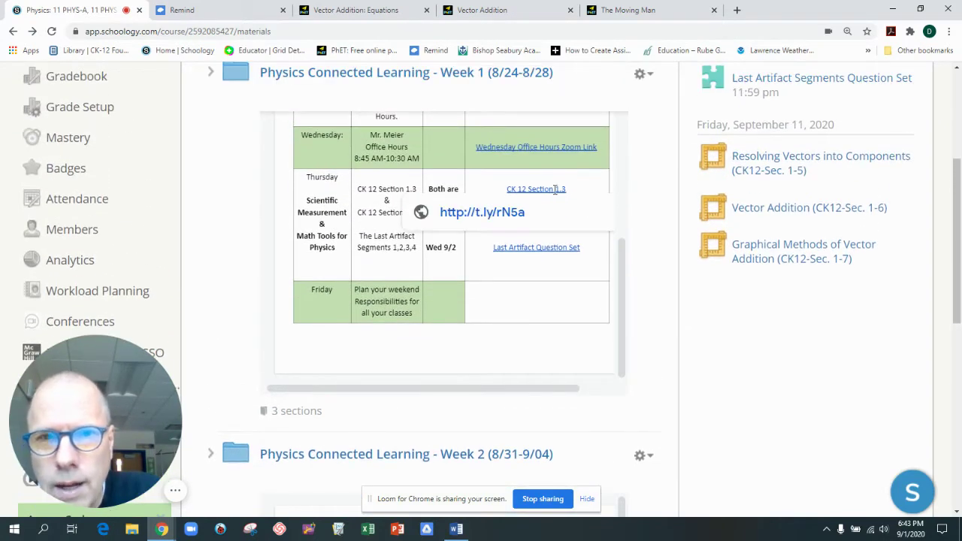
{"action": "left_click", "coordinate": [476, 208]}
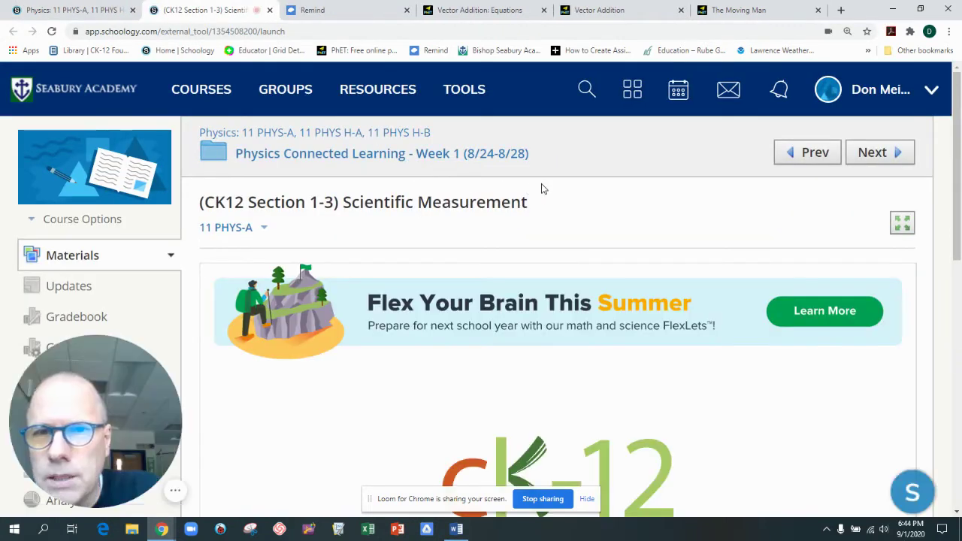
- Open the assignment preview for the CK12 Section 1-3 Scientific Measurement lesson
{"action": "scroll", "coordinate": [552, 188], "scroll_direction": "down", "scroll_amount": 2}
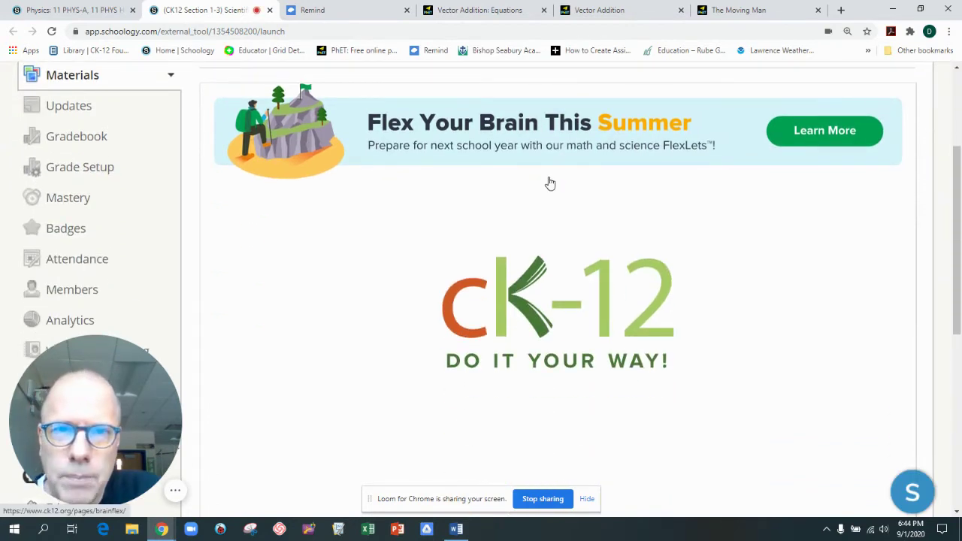
{"action": "scroll", "coordinate": [489, 315], "scroll_direction": "down", "scroll_amount": 4}
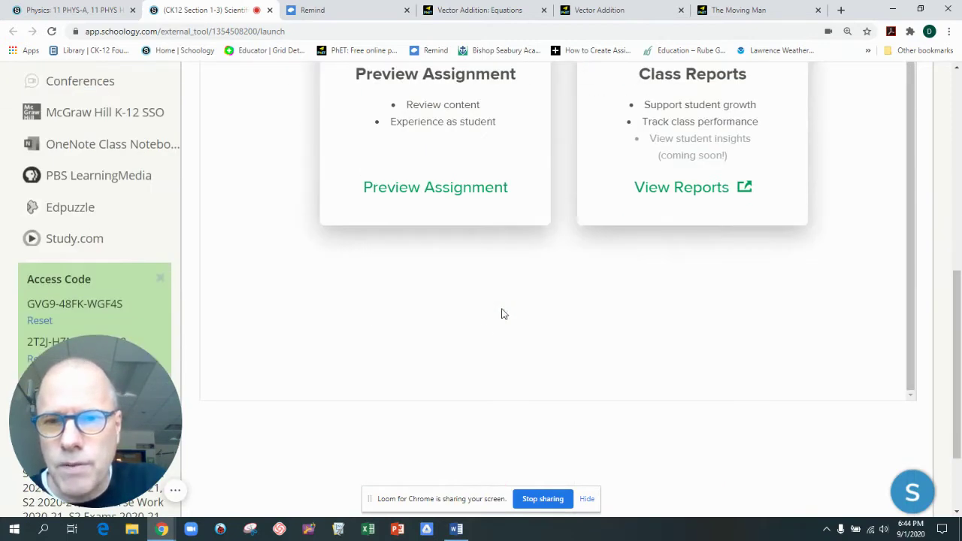
{"action": "left_click", "coordinate": [440, 193]}
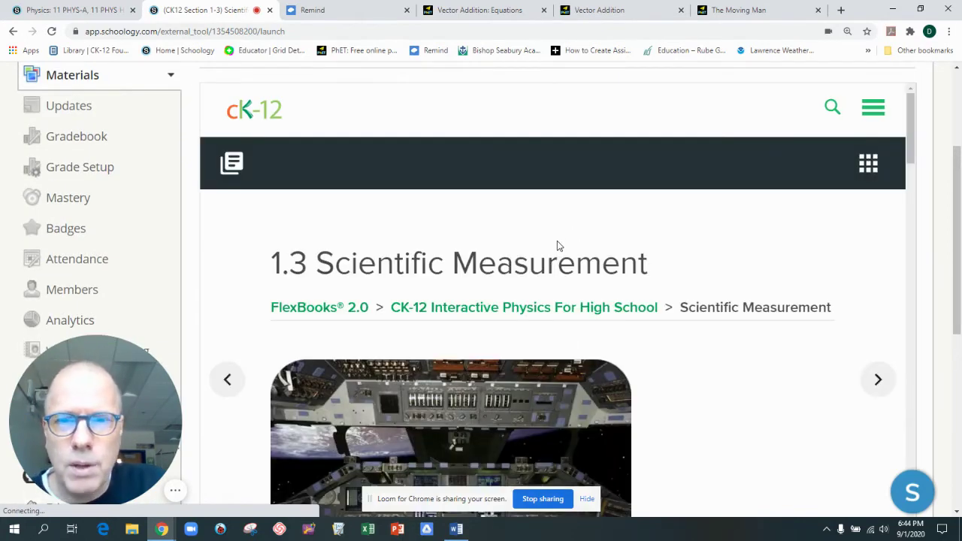
- Highlight the words "Physicists throughout" in the lesson's paragraph on the International System of Units
{"action": "scroll", "coordinate": [571, 230], "scroll_direction": "down", "scroll_amount": 3}
{"action": "scroll", "coordinate": [567, 225], "scroll_direction": "down", "scroll_amount": 6}
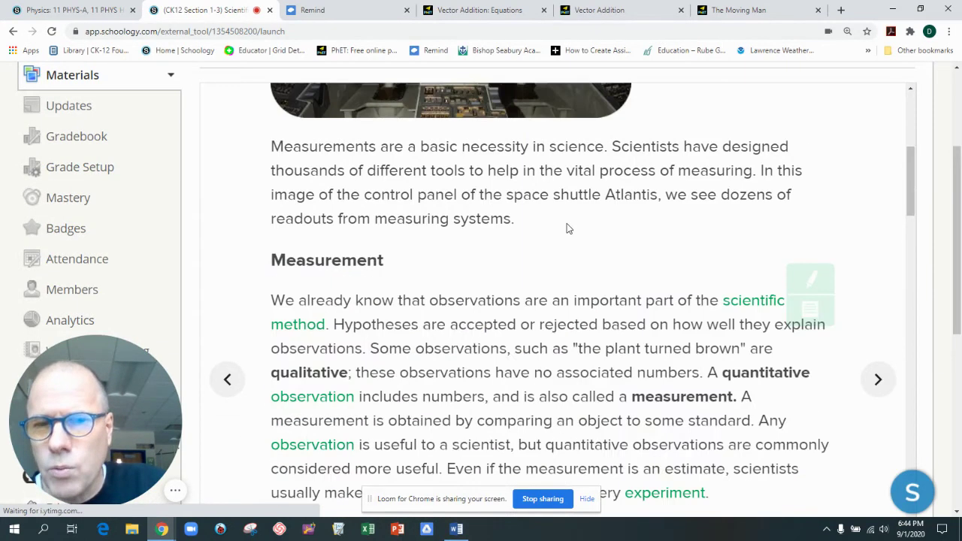
{"action": "scroll", "coordinate": [572, 229], "scroll_direction": "down", "scroll_amount": 4}
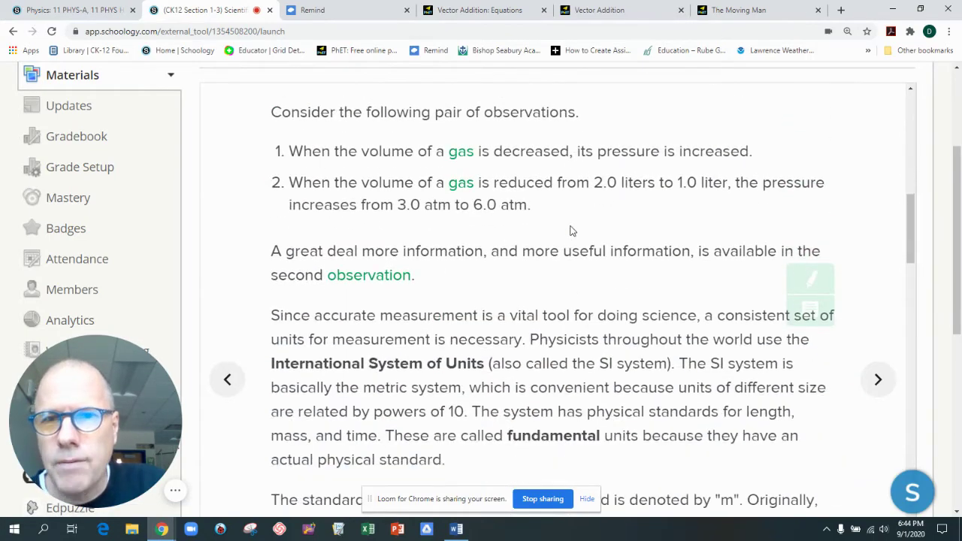
{"action": "scroll", "coordinate": [571, 229], "scroll_direction": "down", "scroll_amount": 2}
{"action": "scroll", "coordinate": [571, 230], "scroll_direction": "up", "scroll_amount": 9}
{"action": "scroll", "coordinate": [571, 230], "scroll_direction": "up", "scroll_amount": 2}
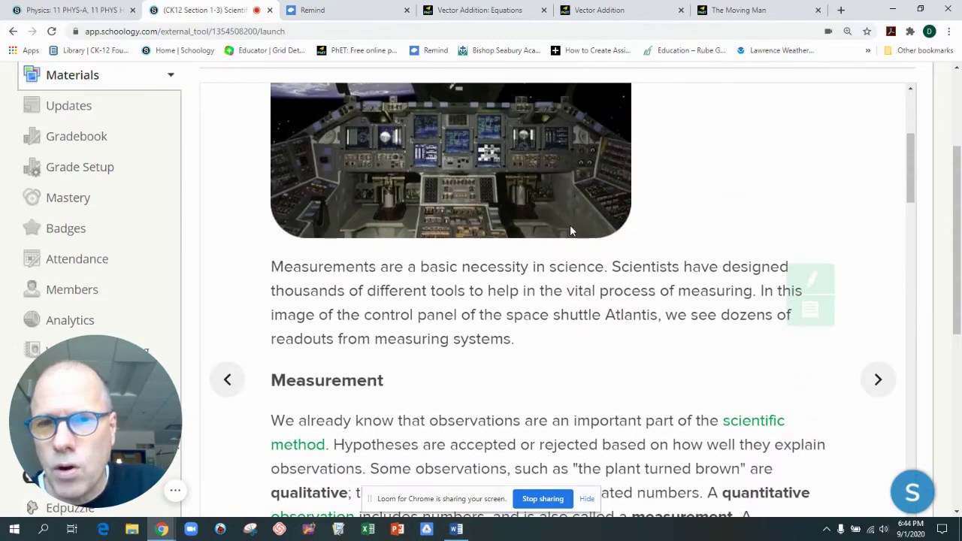
{"action": "scroll", "coordinate": [579, 232], "scroll_direction": "down", "scroll_amount": 4}
{"action": "scroll", "coordinate": [582, 232], "scroll_direction": "down", "scroll_amount": 4}
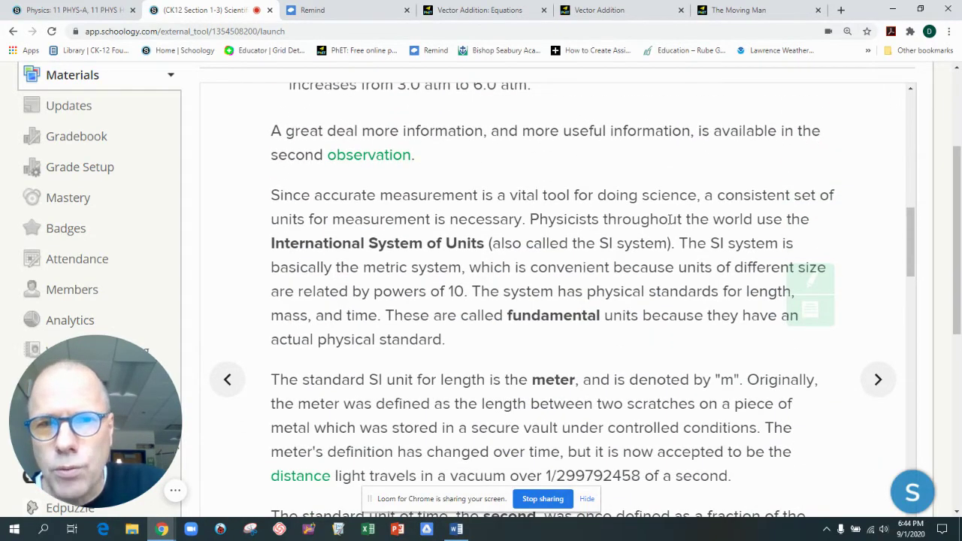
{"action": "left_click_drag", "start_coordinate": [691, 219], "coordinate": [514, 219]}
{"action": "left_click", "coordinate": [350, 254]}
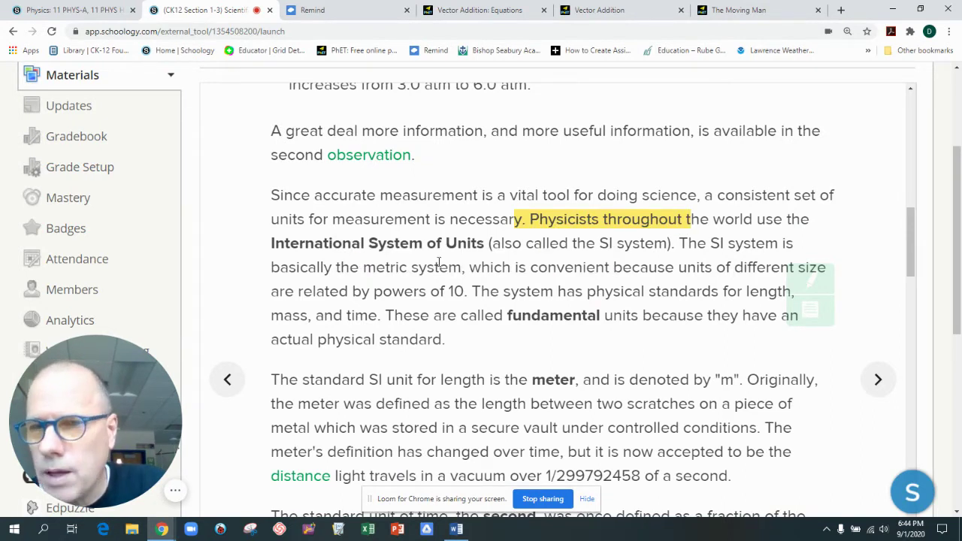
- Read through the lesson's SI unit definitions, common prefixes table and unit conversion examples
{"action": "scroll", "coordinate": [638, 251], "scroll_direction": "down", "scroll_amount": 5}
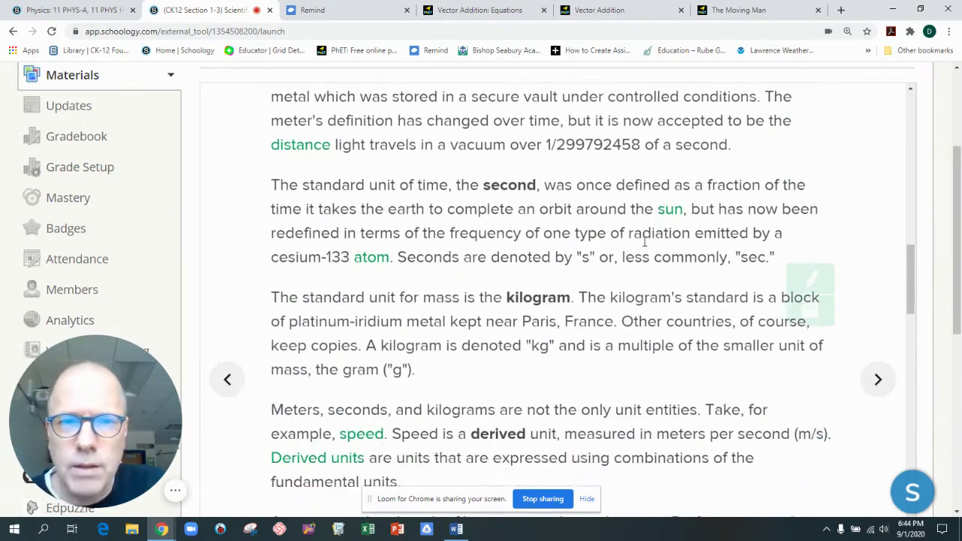
{"action": "scroll", "coordinate": [644, 241], "scroll_direction": "down", "scroll_amount": 1}
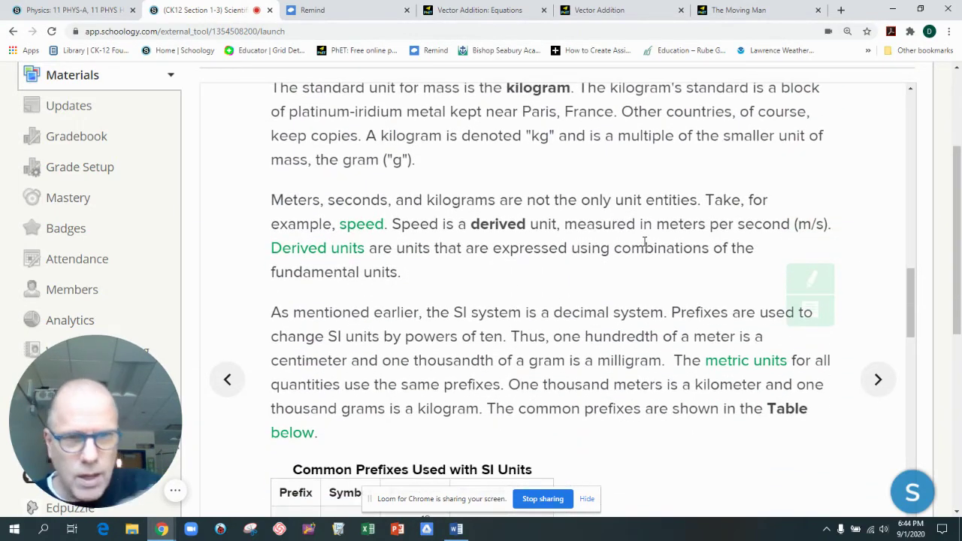
{"action": "scroll", "coordinate": [613, 239], "scroll_direction": "down", "scroll_amount": 7}
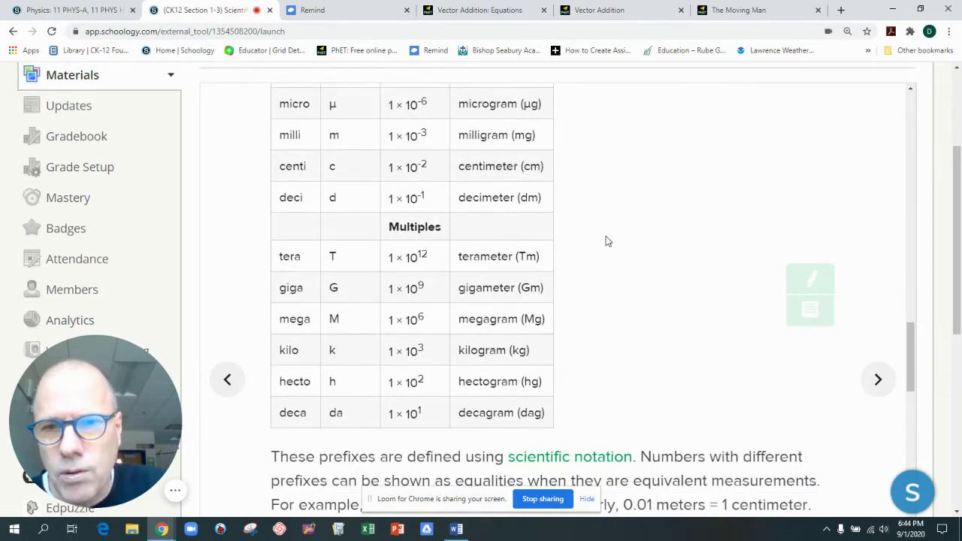
{"action": "scroll", "coordinate": [613, 237], "scroll_direction": "down", "scroll_amount": 4}
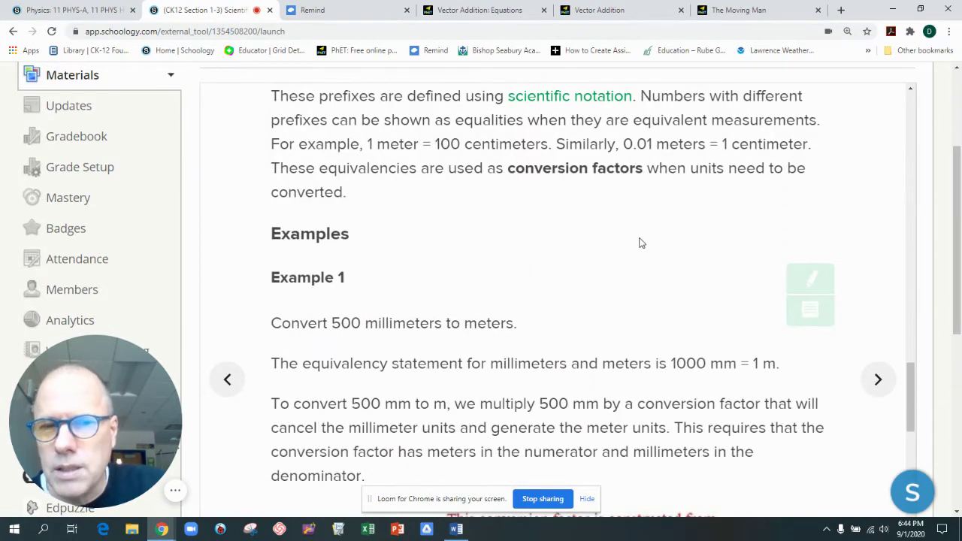
{"action": "scroll", "coordinate": [642, 243], "scroll_direction": "down", "scroll_amount": 2}
{"action": "scroll", "coordinate": [661, 231], "scroll_direction": "down", "scroll_amount": 7}
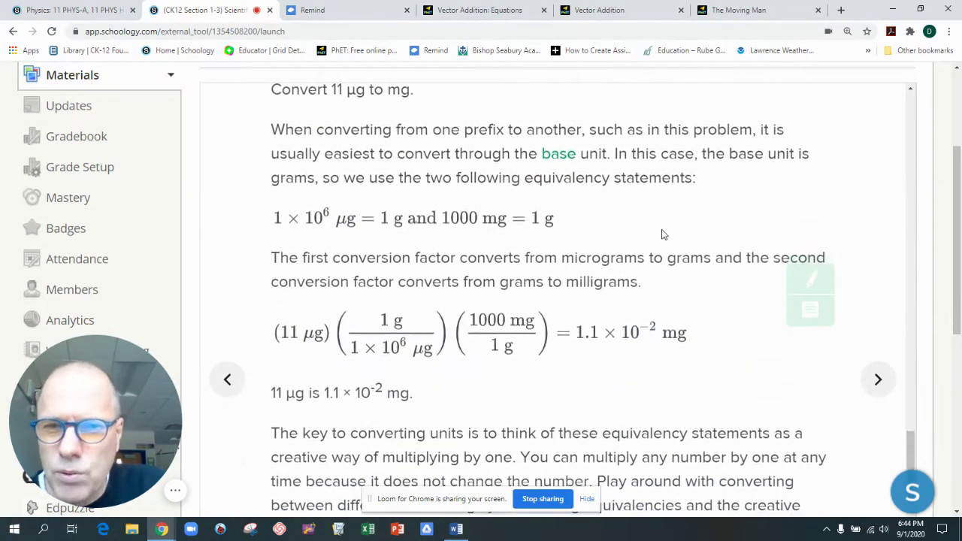
{"action": "scroll", "coordinate": [661, 233], "scroll_direction": "down", "scroll_amount": 8}
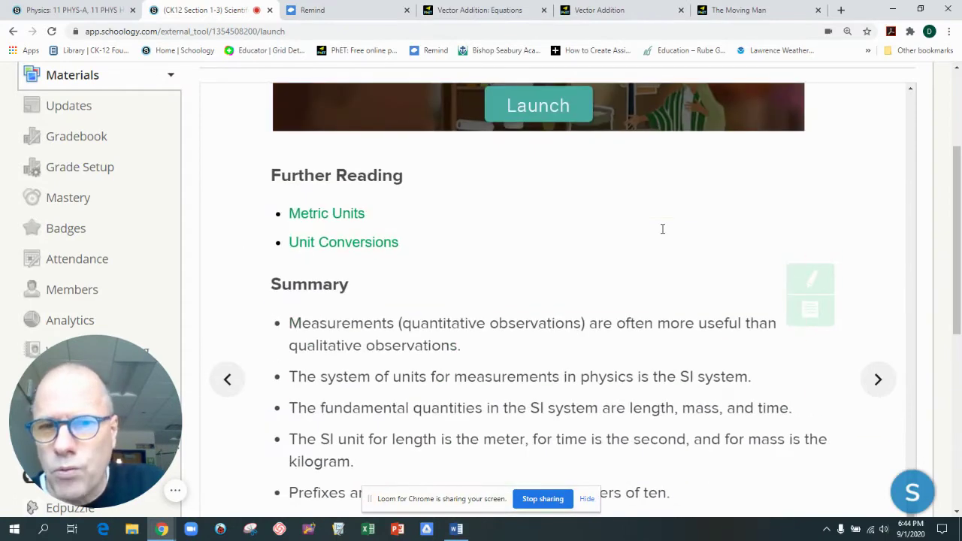
- Examine the lesson's Summary, Review questions and the Explore More video with its follow-up questions
{"action": "scroll", "coordinate": [662, 229], "scroll_direction": "down", "scroll_amount": 3}
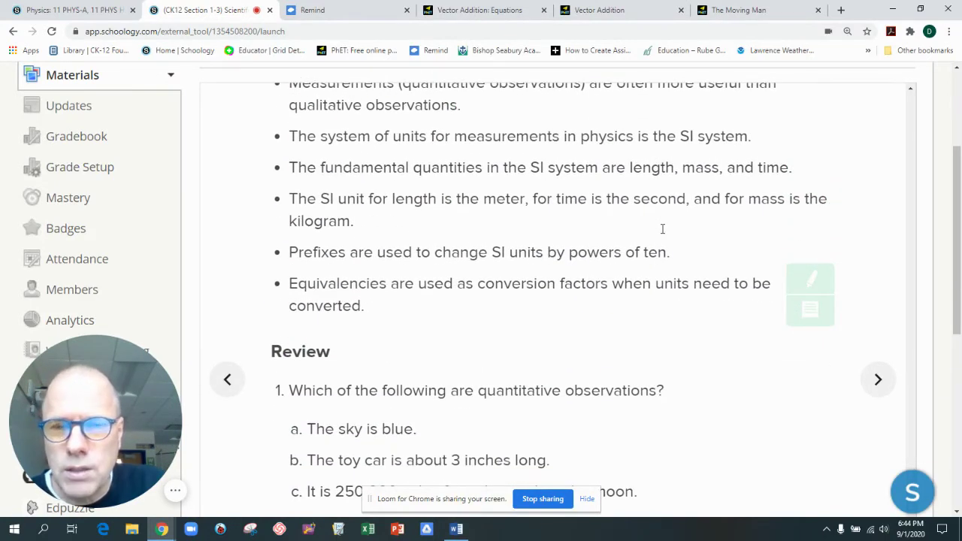
{"action": "scroll", "coordinate": [663, 228], "scroll_direction": "down", "scroll_amount": 3}
{"action": "scroll", "coordinate": [664, 226], "scroll_direction": "down", "scroll_amount": 3}
{"action": "scroll", "coordinate": [669, 220], "scroll_direction": "down", "scroll_amount": 4}
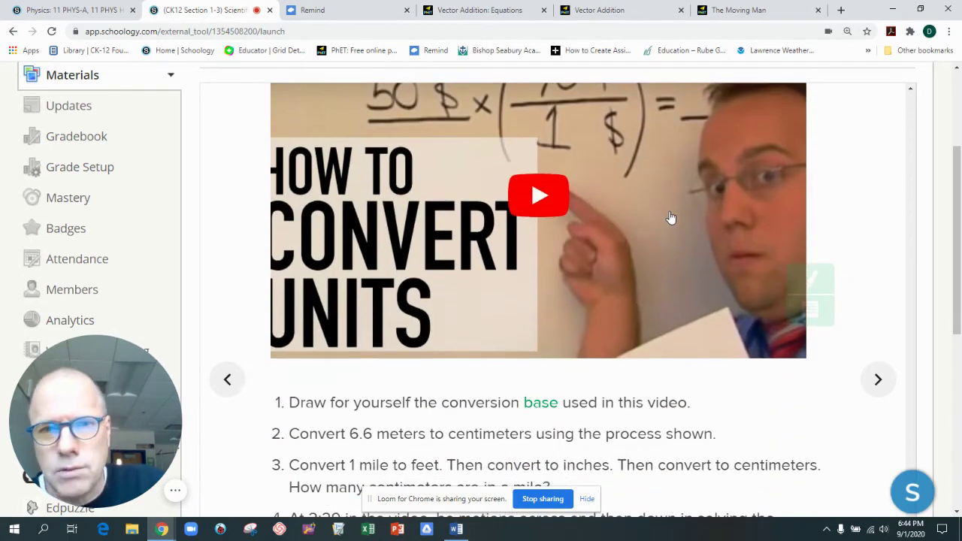
{"action": "scroll", "coordinate": [677, 210], "scroll_direction": "up", "scroll_amount": 4}
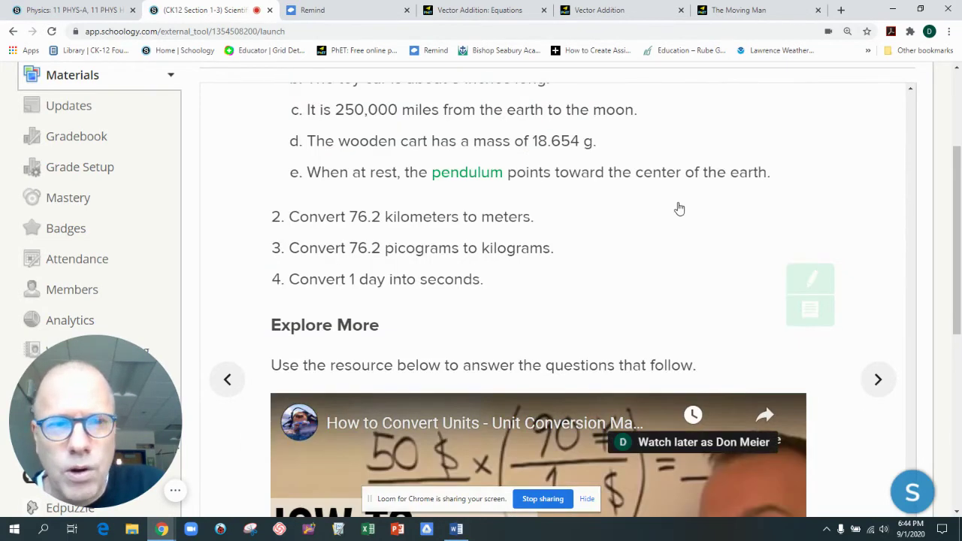
{"action": "scroll", "coordinate": [691, 206], "scroll_direction": "down", "scroll_amount": 2}
{"action": "scroll", "coordinate": [719, 200], "scroll_direction": "down", "scroll_amount": 10}
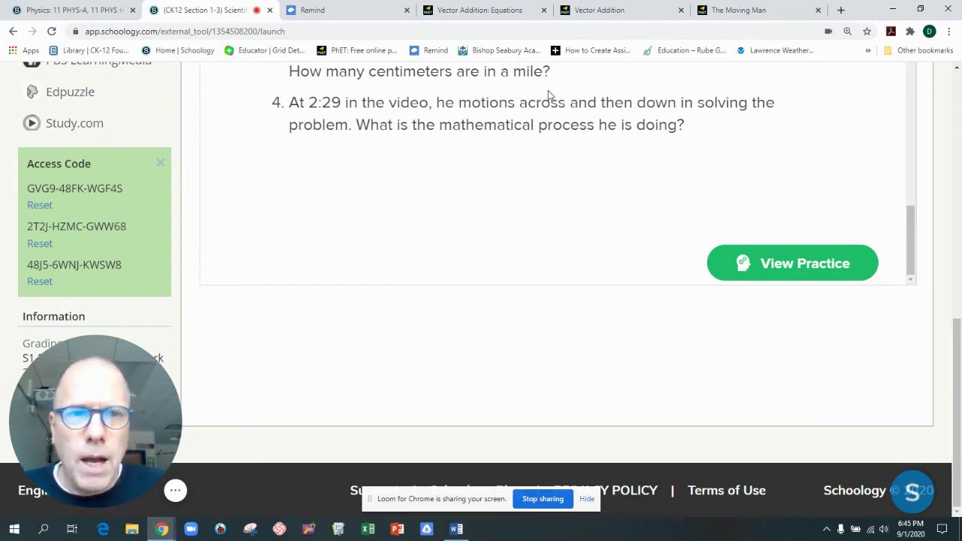
- Open the practice panel at the end of the Scientific Measurement lesson
{"action": "left_click", "coordinate": [812, 274]}
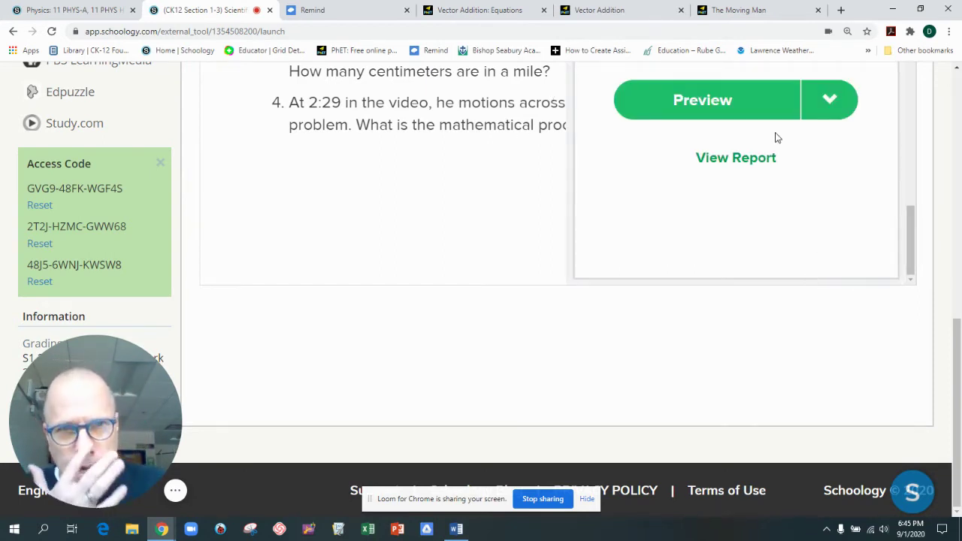
{"action": "scroll", "coordinate": [727, 179], "scroll_direction": "up", "scroll_amount": 5}
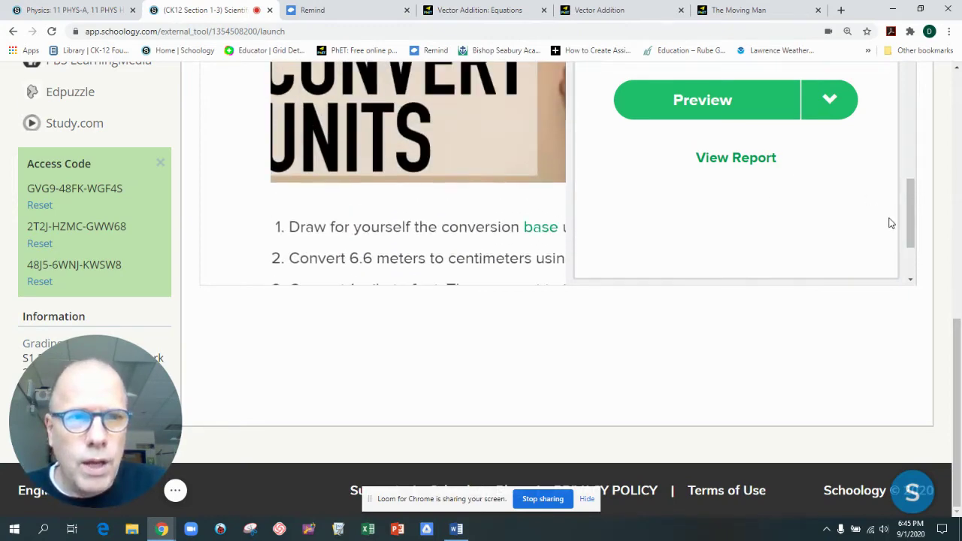
{"action": "scroll", "coordinate": [936, 257], "scroll_direction": "up", "scroll_amount": 5}
{"action": "scroll", "coordinate": [900, 322], "scroll_direction": "down", "scroll_amount": 3}
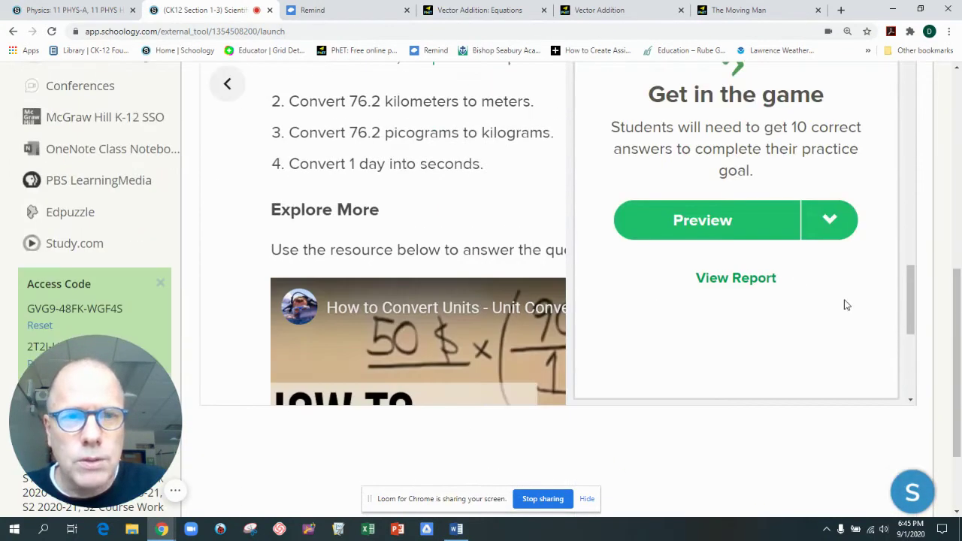
- Preview the Scientific Measurement practice and look over its true/false question on qualitative and quantitative observations
{"action": "left_click", "coordinate": [720, 233]}
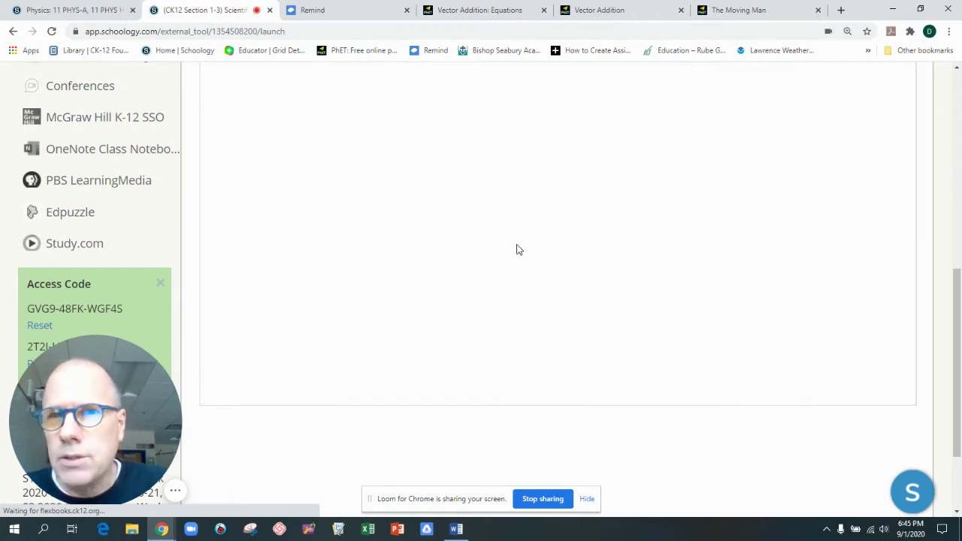
{"action": "left_click", "coordinate": [523, 301]}
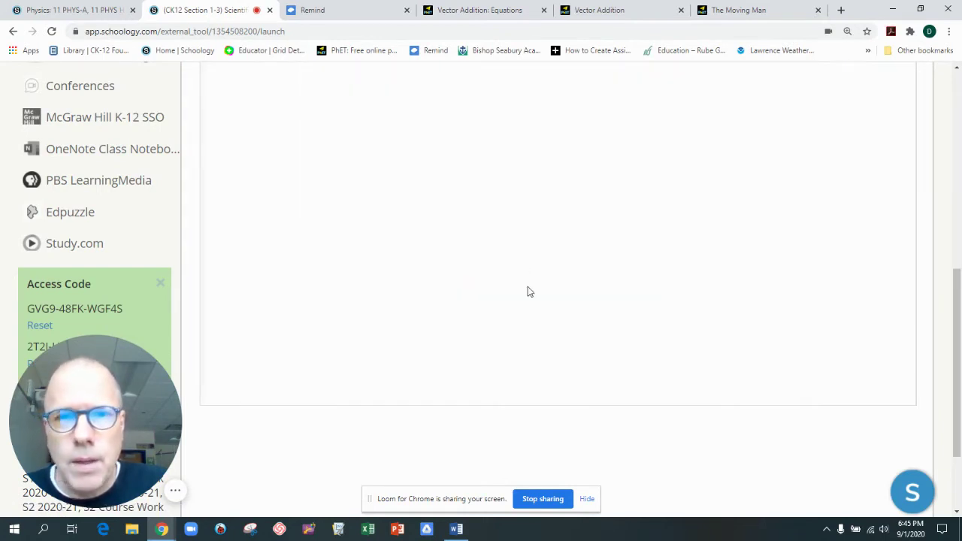
{"action": "scroll", "coordinate": [777, 306], "scroll_direction": "up", "scroll_amount": 4}
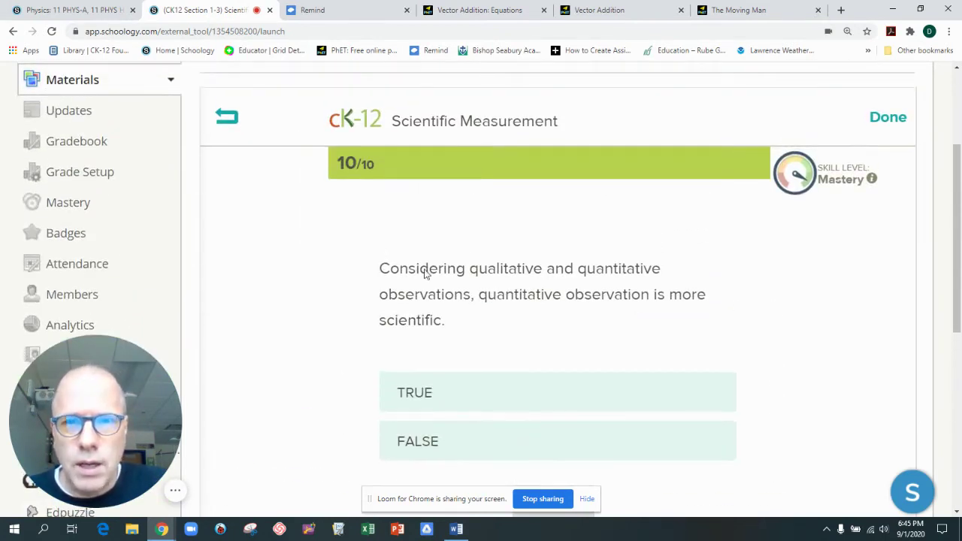
{"action": "scroll", "coordinate": [494, 269], "scroll_direction": "down", "scroll_amount": 2}
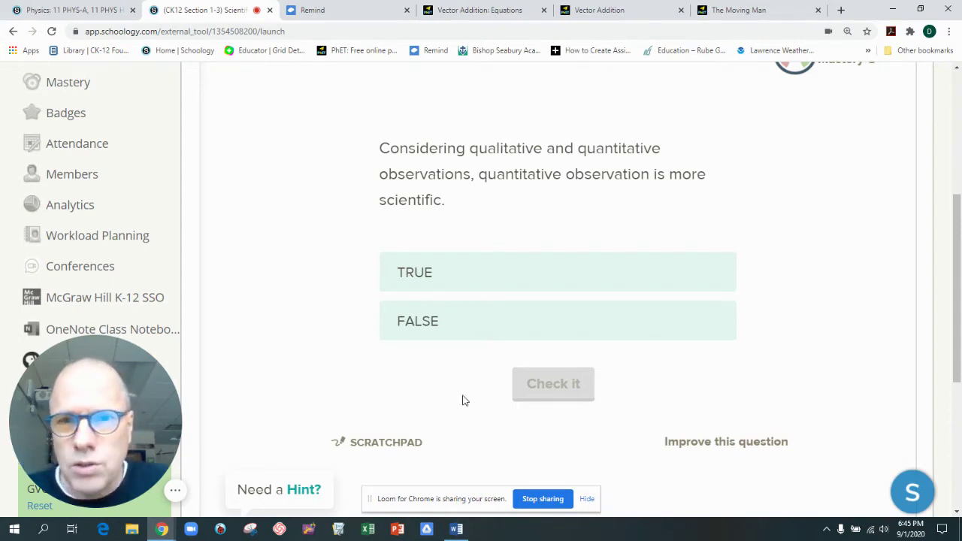
{"action": "scroll", "coordinate": [522, 399], "scroll_direction": "up", "scroll_amount": 4}
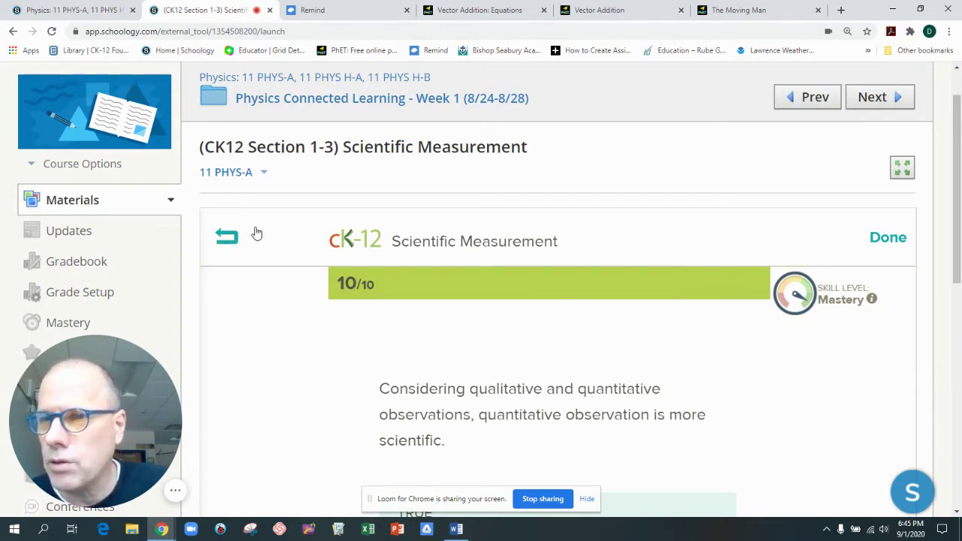
- Return to the physics course materials and go through the Week 2 schedule for August 31-Sep 4 from Monday to Friday
{"action": "left_click", "coordinate": [98, 203]}
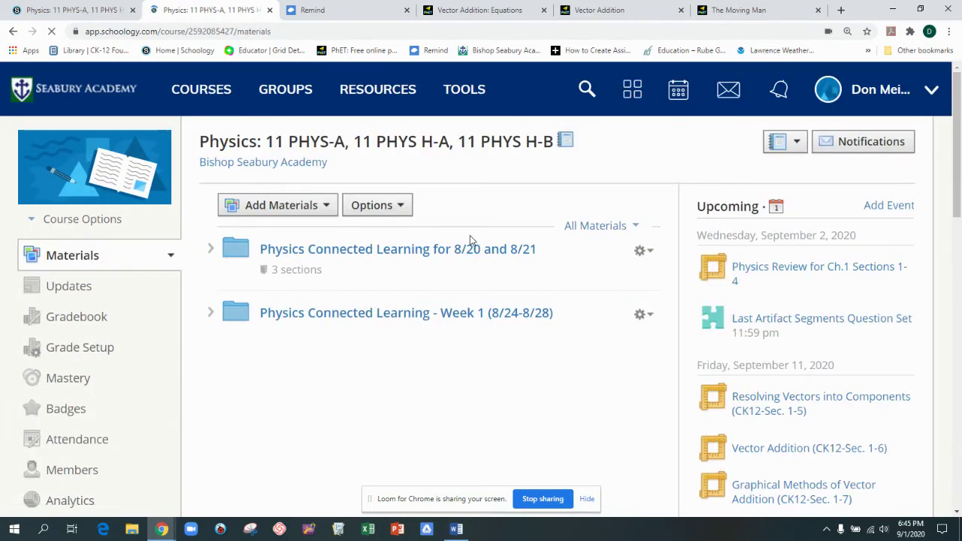
{"action": "scroll", "coordinate": [617, 233], "scroll_direction": "down", "scroll_amount": 3}
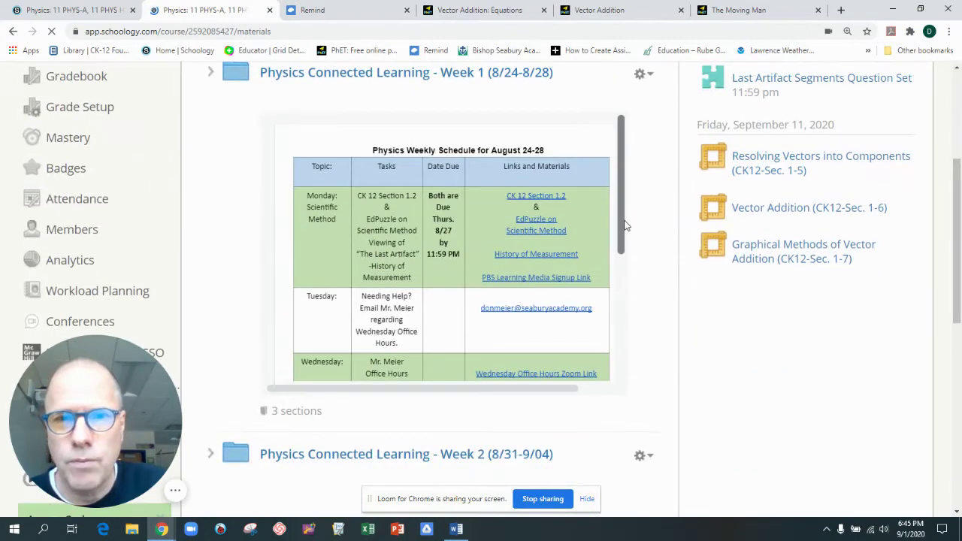
{"action": "scroll", "coordinate": [636, 209], "scroll_direction": "down", "scroll_amount": 3}
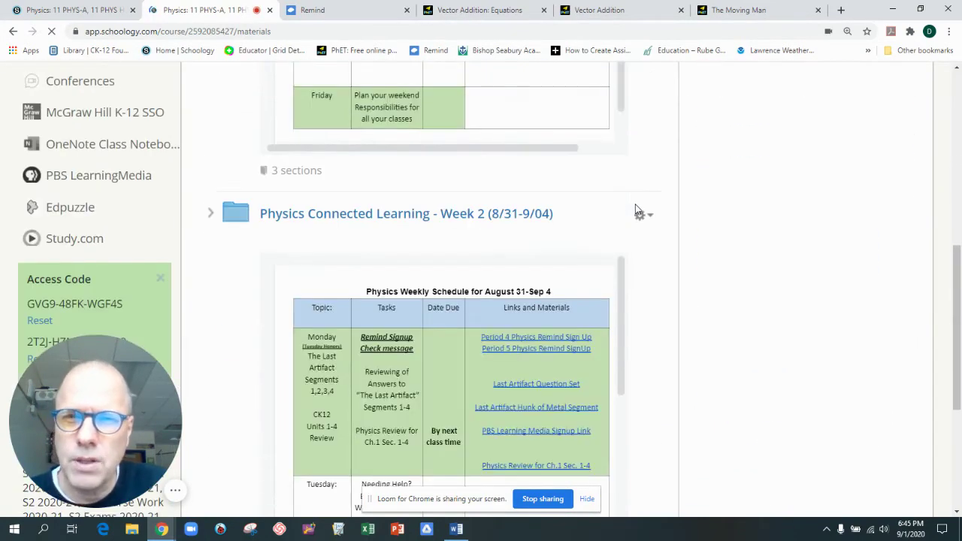
{"action": "scroll", "coordinate": [636, 204], "scroll_direction": "down", "scroll_amount": 2}
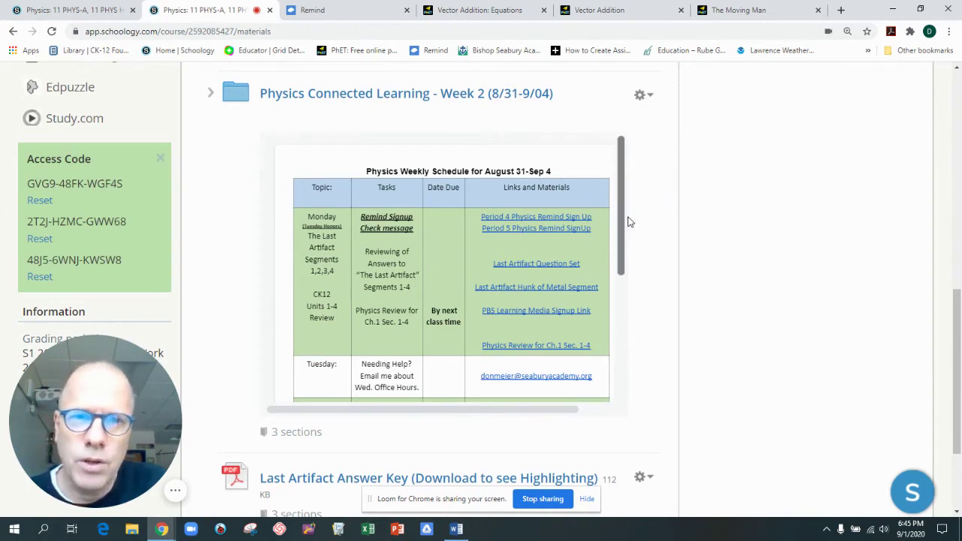
{"action": "left_click_drag", "start_coordinate": [620, 175], "coordinate": [634, 249]}
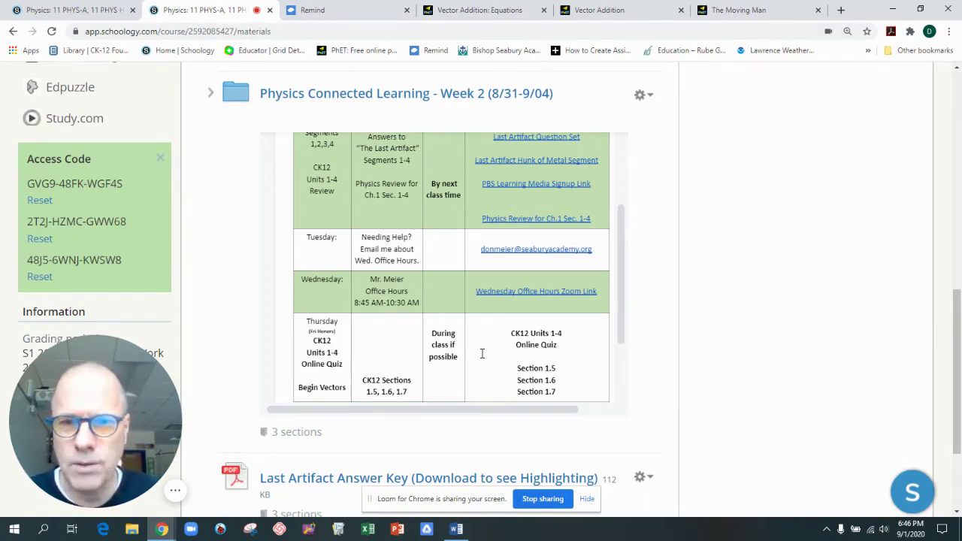
{"action": "scroll", "coordinate": [498, 345], "scroll_direction": "down", "scroll_amount": 1}
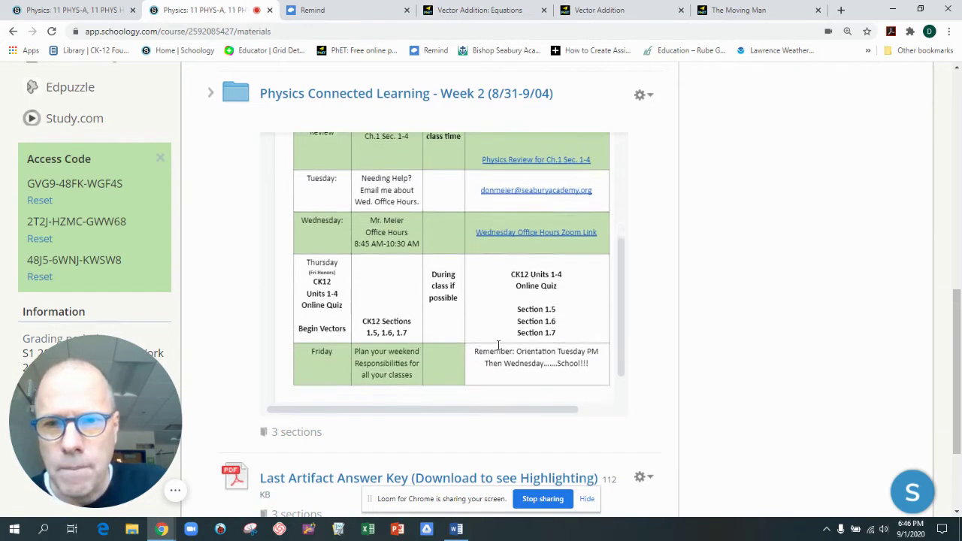
{"action": "scroll", "coordinate": [507, 338], "scroll_direction": "down", "scroll_amount": 1}
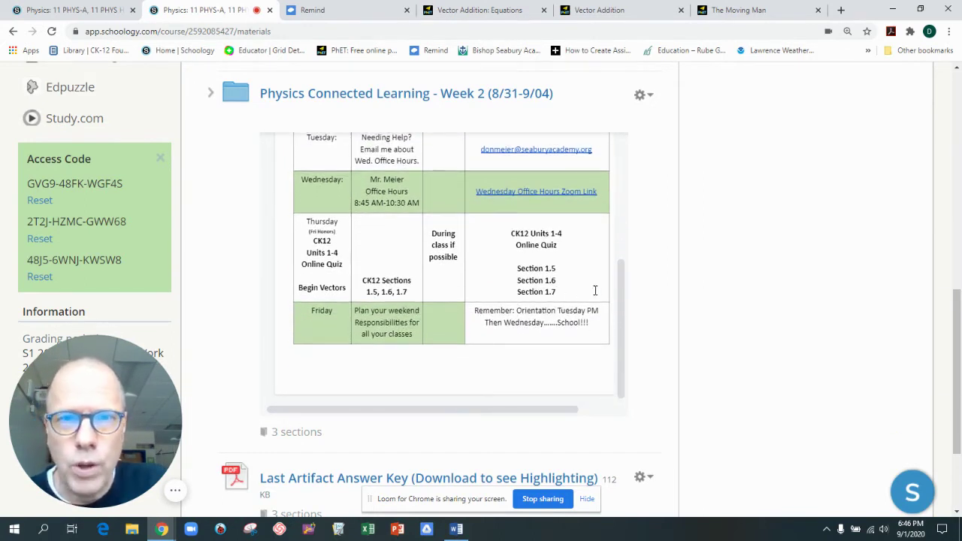
- Review the Week 1 and Week 2 schedules again, checking the linked tasks, due dates and Thursday's CK12 sections
{"action": "scroll", "coordinate": [613, 290], "scroll_direction": "up", "scroll_amount": 3}
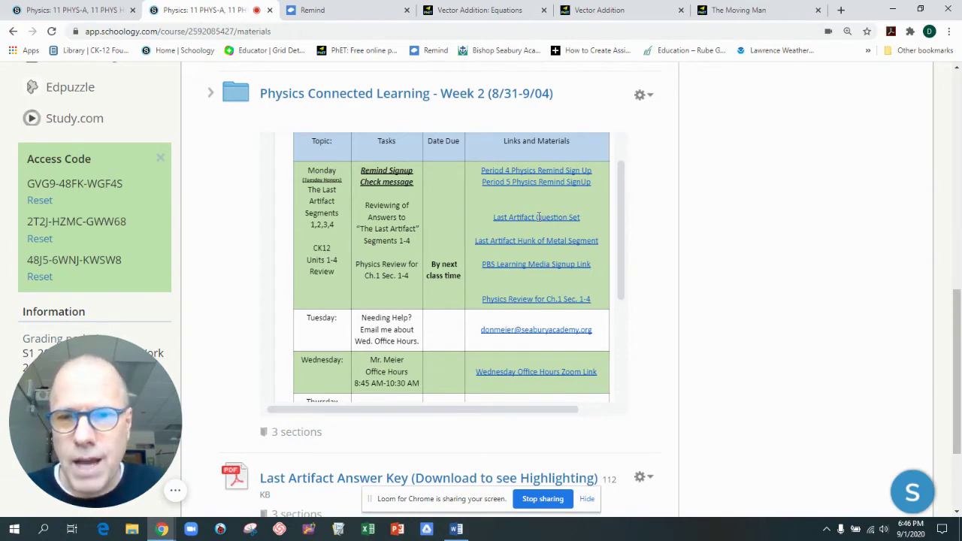
{"action": "scroll", "coordinate": [586, 233], "scroll_direction": "down", "scroll_amount": 5}
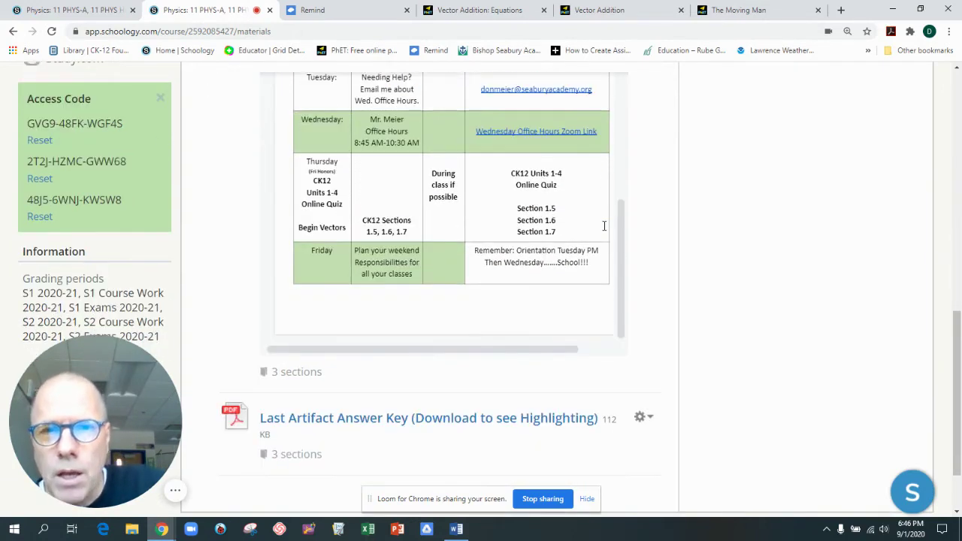
{"action": "scroll", "coordinate": [604, 225], "scroll_direction": "down", "scroll_amount": 2}
{"action": "scroll", "coordinate": [605, 238], "scroll_direction": "up", "scroll_amount": 3}
{"action": "scroll", "coordinate": [606, 235], "scroll_direction": "up", "scroll_amount": 10}
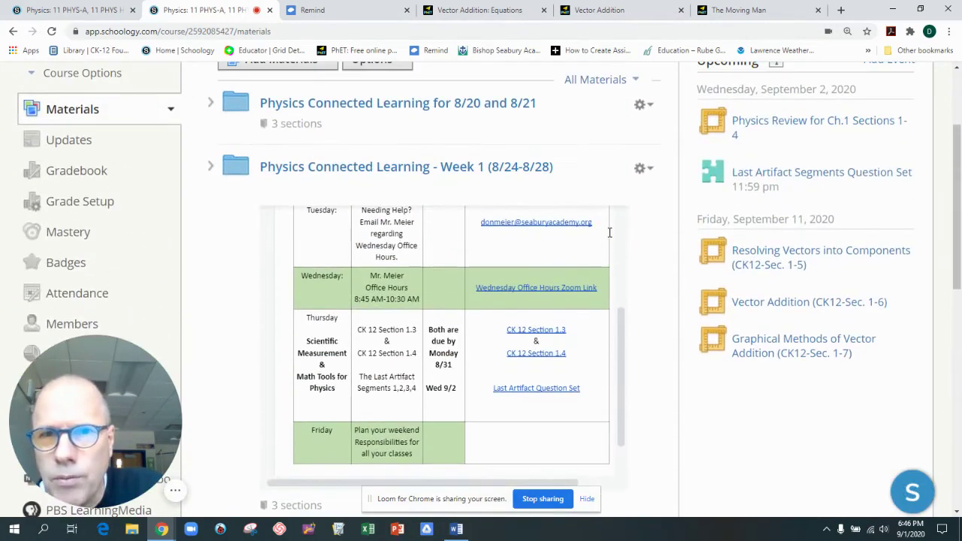
{"action": "scroll", "coordinate": [610, 232], "scroll_direction": "up", "scroll_amount": 5}
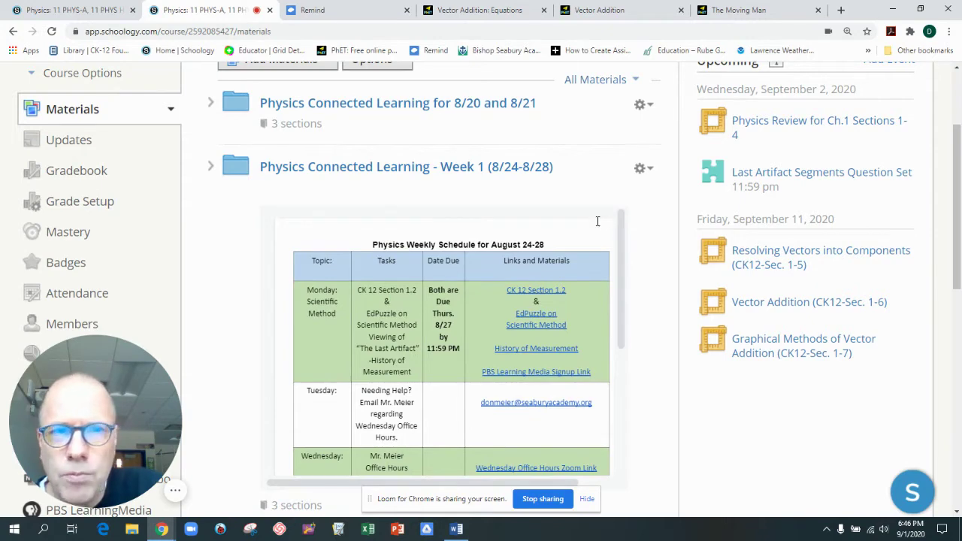
{"action": "scroll", "coordinate": [614, 236], "scroll_direction": "down", "scroll_amount": 3}
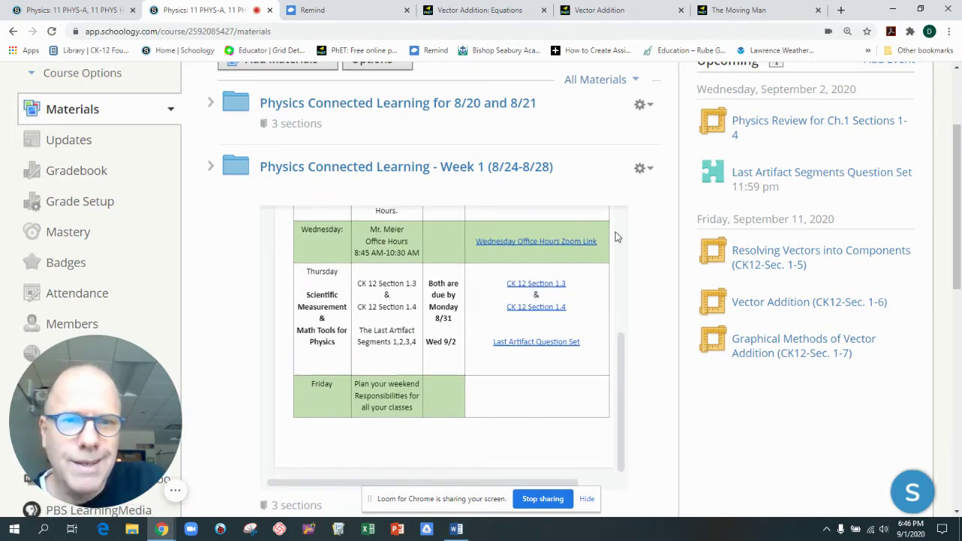
{"action": "scroll", "coordinate": [412, 261], "scroll_direction": "down", "scroll_amount": 3}
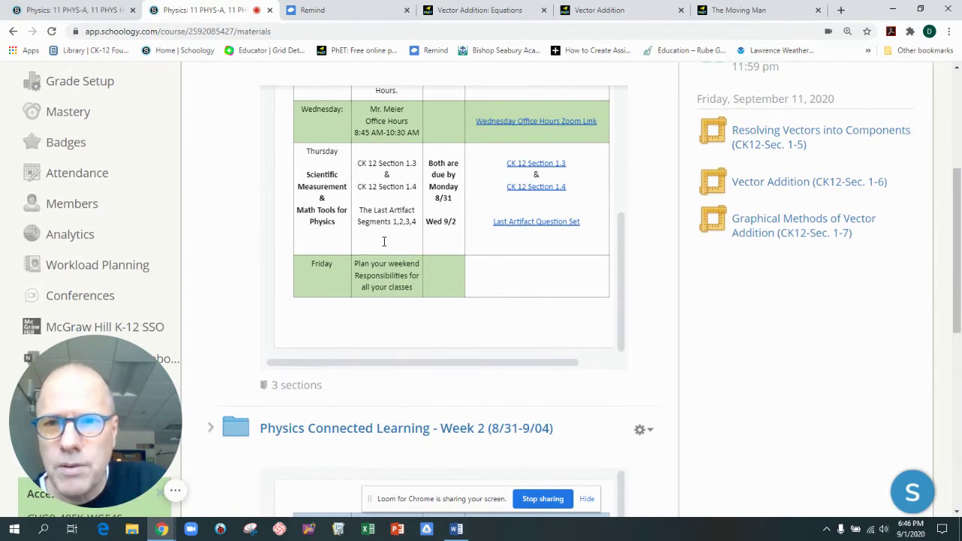
{"action": "scroll", "coordinate": [451, 256], "scroll_direction": "down", "scroll_amount": 5}
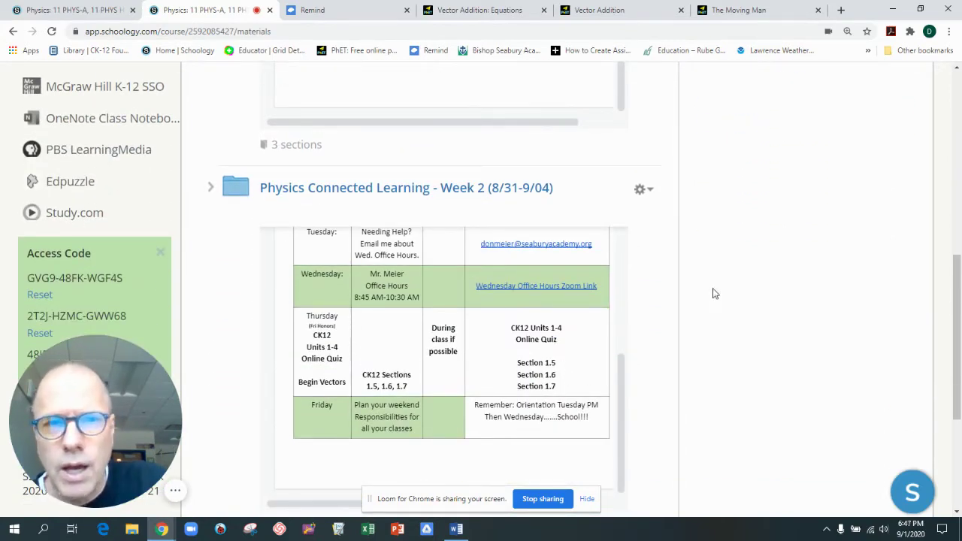
{"action": "scroll", "coordinate": [740, 260], "scroll_direction": "up", "scroll_amount": 4}
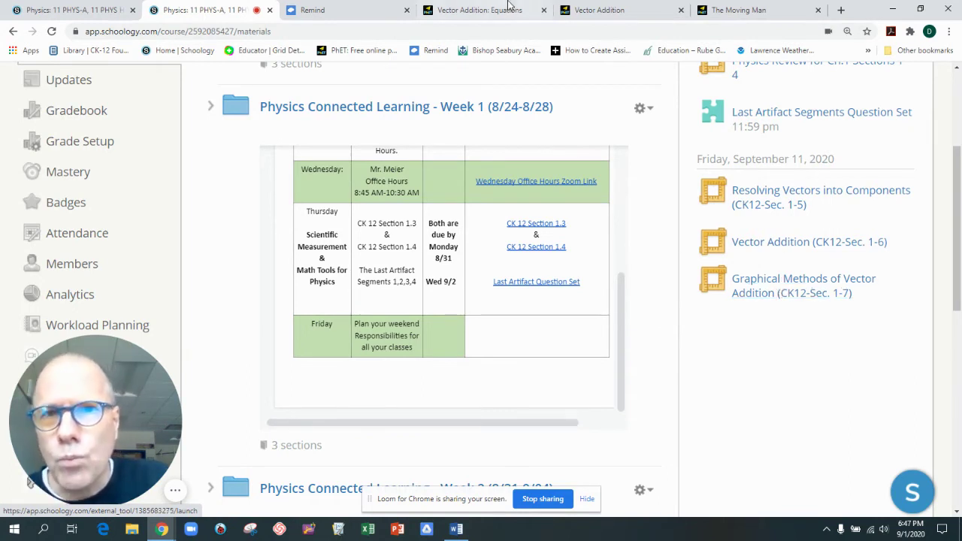
- Switch to the PhET Vector Addition simulation and open its Explore 1D screen
{"action": "left_click", "coordinate": [601, 9]}
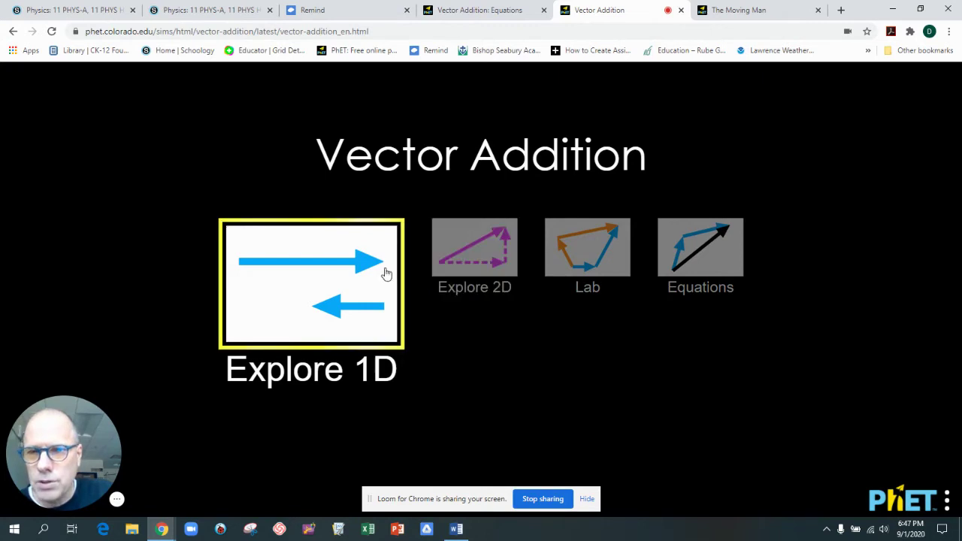
{"action": "left_click", "coordinate": [351, 276]}
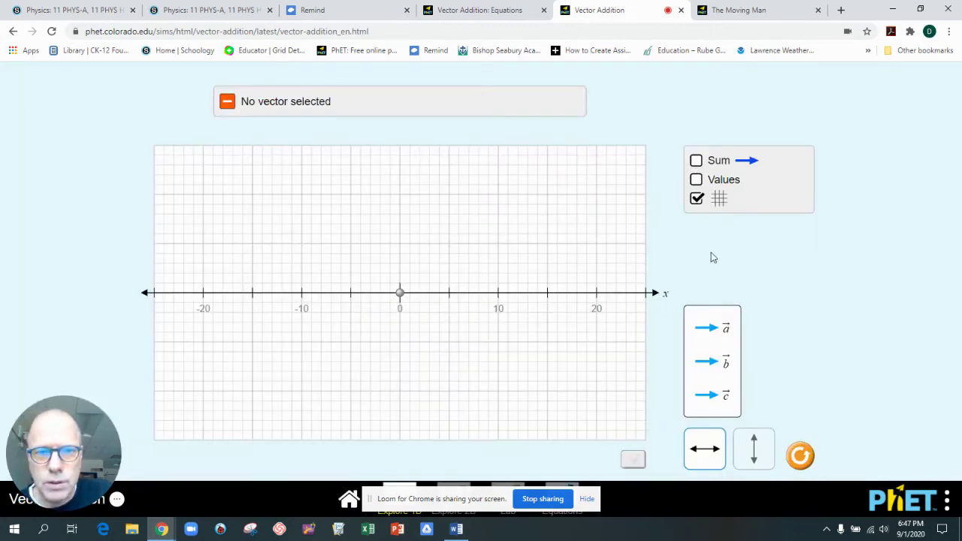
- Place vectors a and b above the x-axis of the 1D grid and stretch b to a length of 21 in the negative direction
{"action": "mouse_move", "coordinate": [706, 327]}
{"action": "left_mouse_down"}
{"action": "mouse_move", "coordinate": [627, 285]}
{"action": "mouse_move", "coordinate": [339, 283]}
{"action": "mouse_move", "coordinate": [328, 244]}
{"action": "mouse_move", "coordinate": [317, 243]}
{"action": "left_mouse_up"}
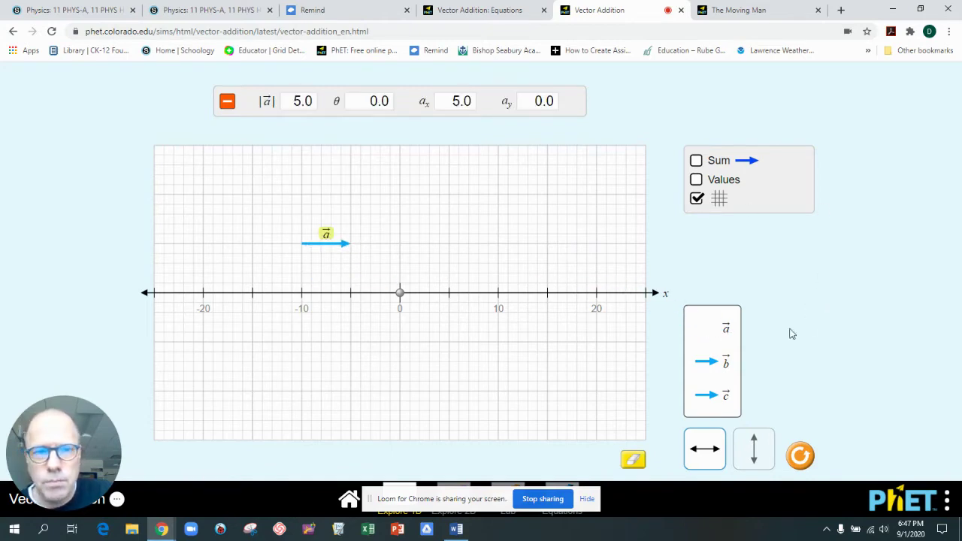
{"action": "left_click_drag", "start_coordinate": [707, 362], "coordinate": [424, 244]}
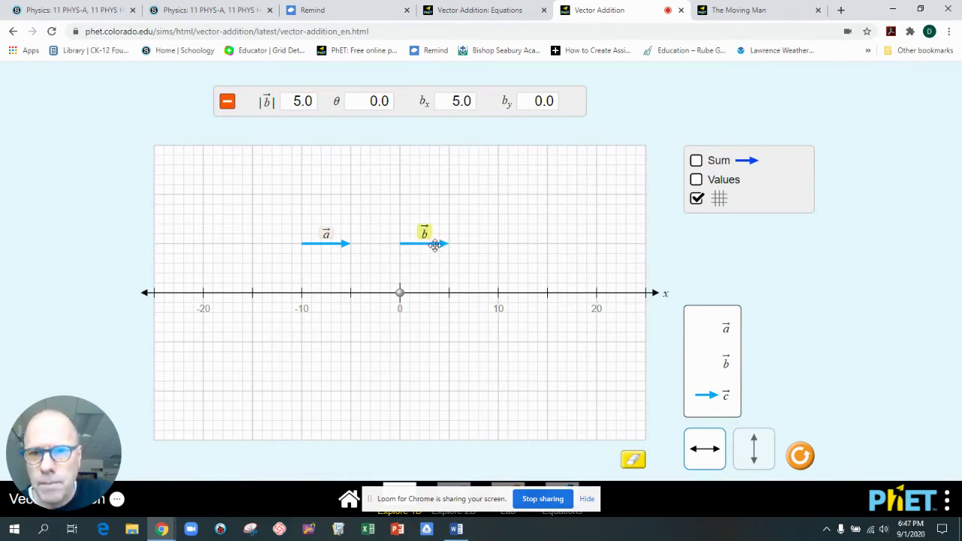
{"action": "left_click_drag", "start_coordinate": [445, 246], "coordinate": [381, 243]}
{"action": "left_click_drag", "start_coordinate": [387, 314], "coordinate": [198, 212]}
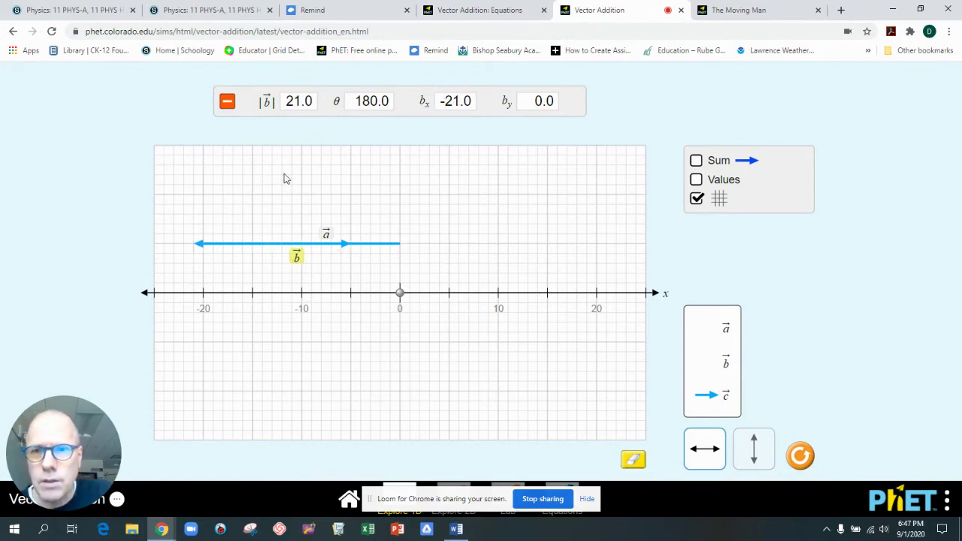
- Resize vector a to 10 starting at x = 0 and reposition vector b just below it with its tail at x = 10
{"action": "left_click_drag", "start_coordinate": [263, 245], "coordinate": [264, 273]}
{"action": "left_click_drag", "start_coordinate": [350, 247], "coordinate": [533, 263]}
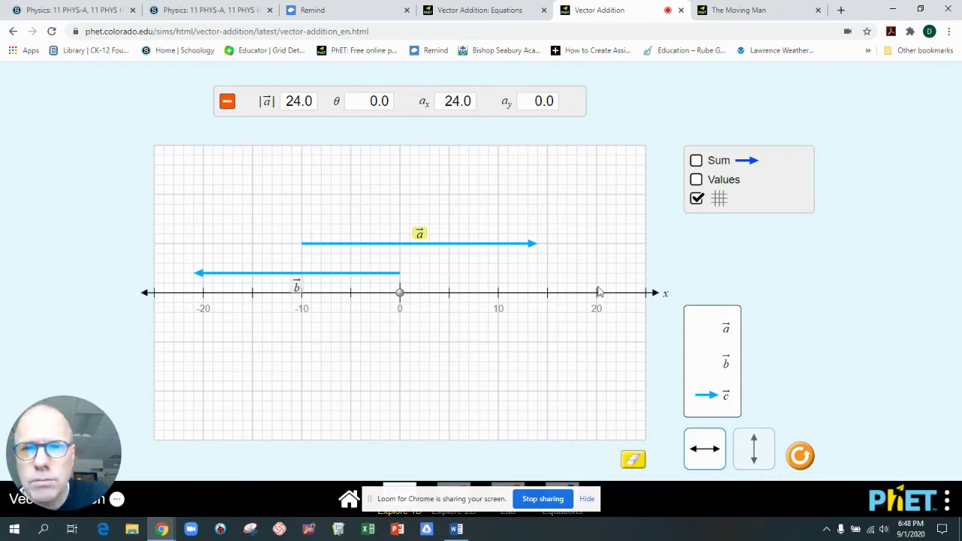
{"action": "left_click_drag", "start_coordinate": [533, 252], "coordinate": [461, 239]}
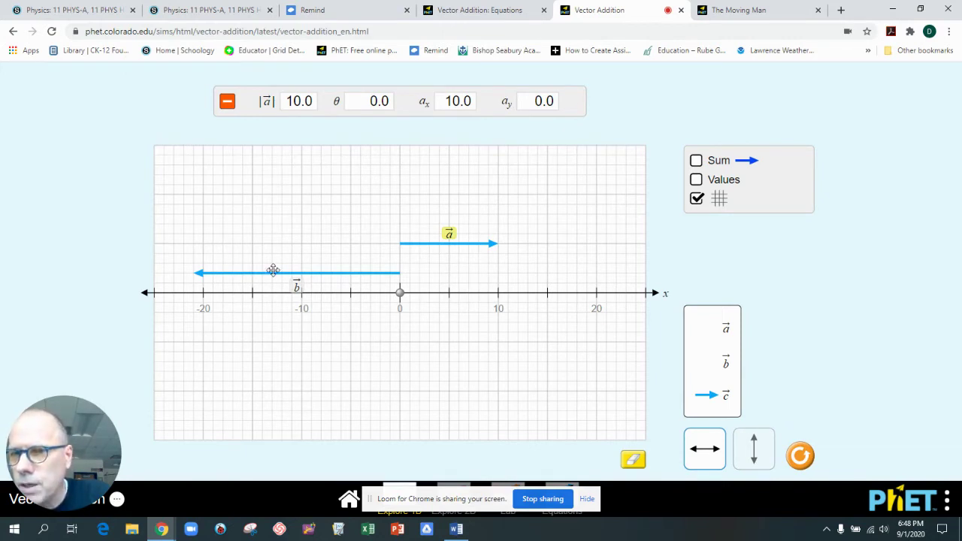
{"action": "left_click_drag", "start_coordinate": [273, 271], "coordinate": [368, 258]}
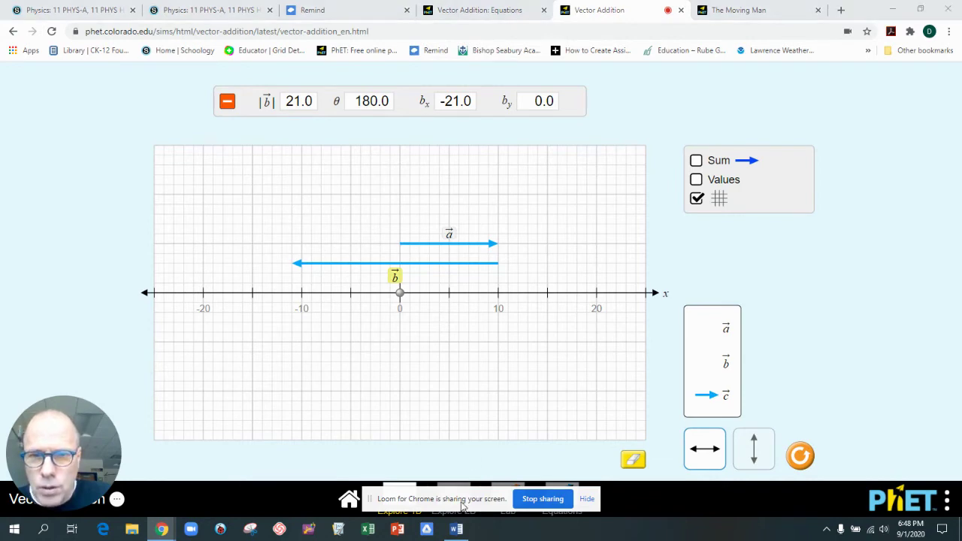
- Uncover the simulation's screen choices by moving the sharing notice aside, and open the Explore 2D screen
{"action": "left_click_drag", "start_coordinate": [464, 507], "coordinate": [723, 506]}
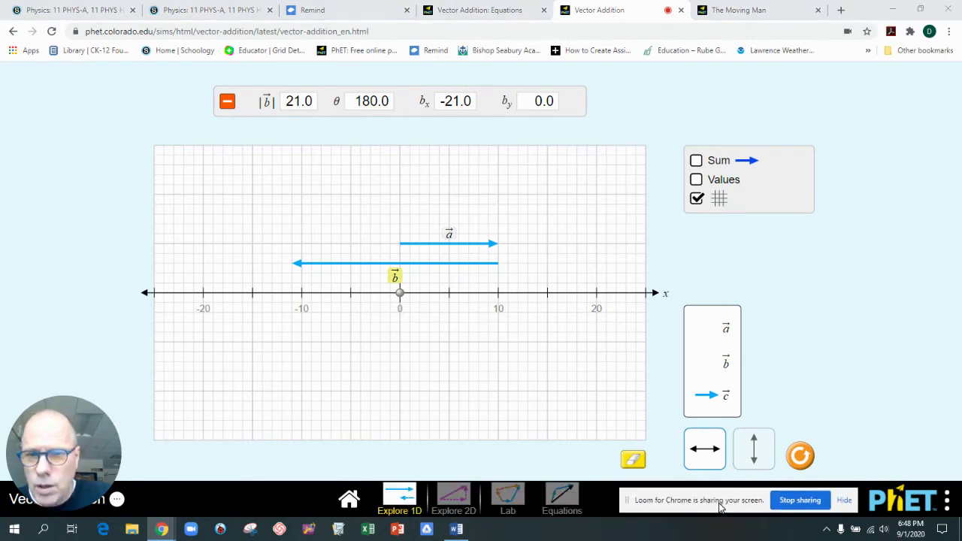
{"action": "left_click", "coordinate": [464, 505]}
{"action": "left_click", "coordinate": [464, 504]}
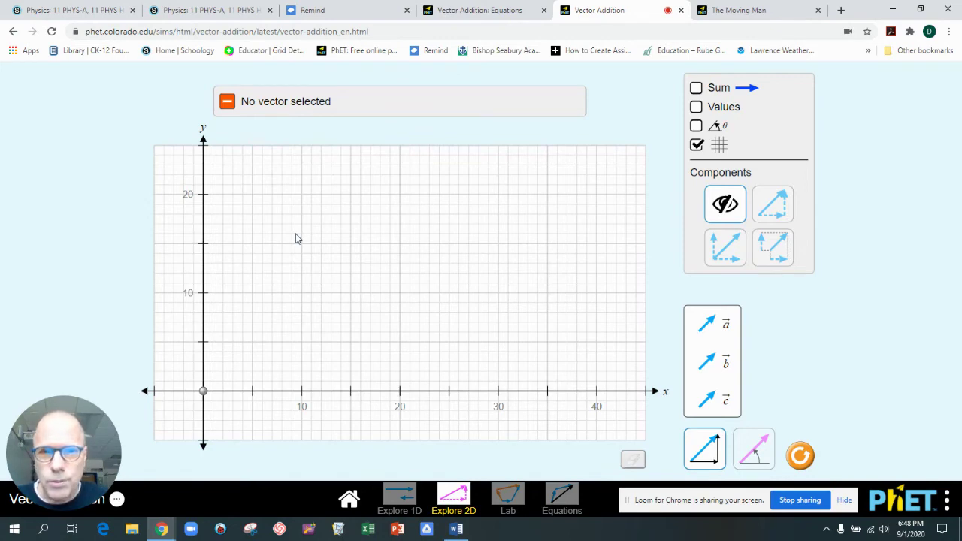
- Switch to the Vector Addition: Equations simulation, shift vector c slightly up and to the right, and choose the equation a − b = c
{"action": "left_click", "coordinate": [492, 10]}
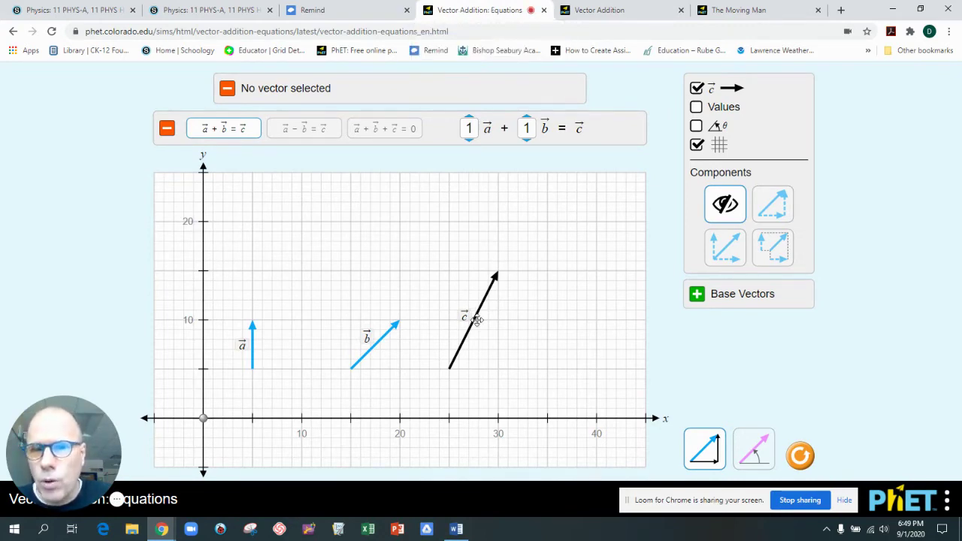
{"action": "left_click_drag", "start_coordinate": [467, 314], "coordinate": [498, 306]}
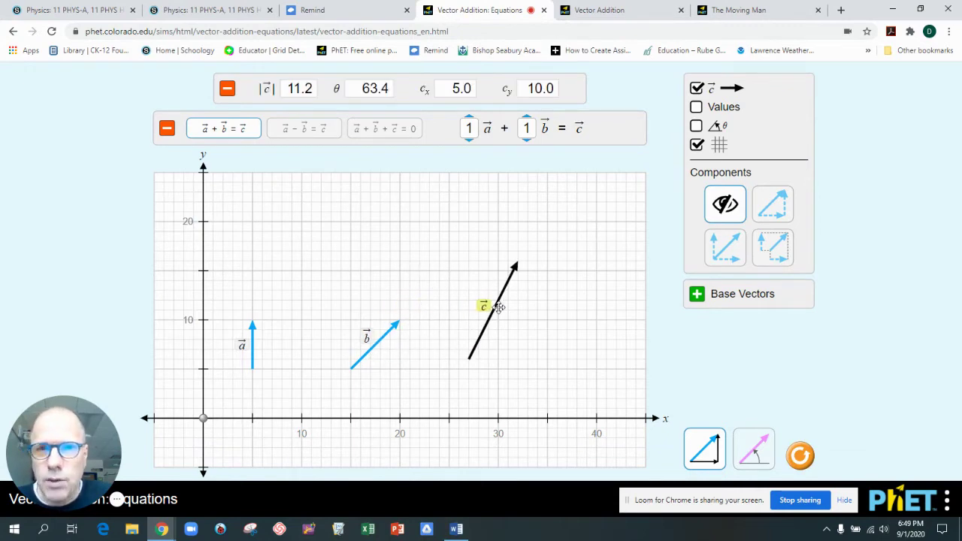
{"action": "left_click", "coordinate": [305, 135]}
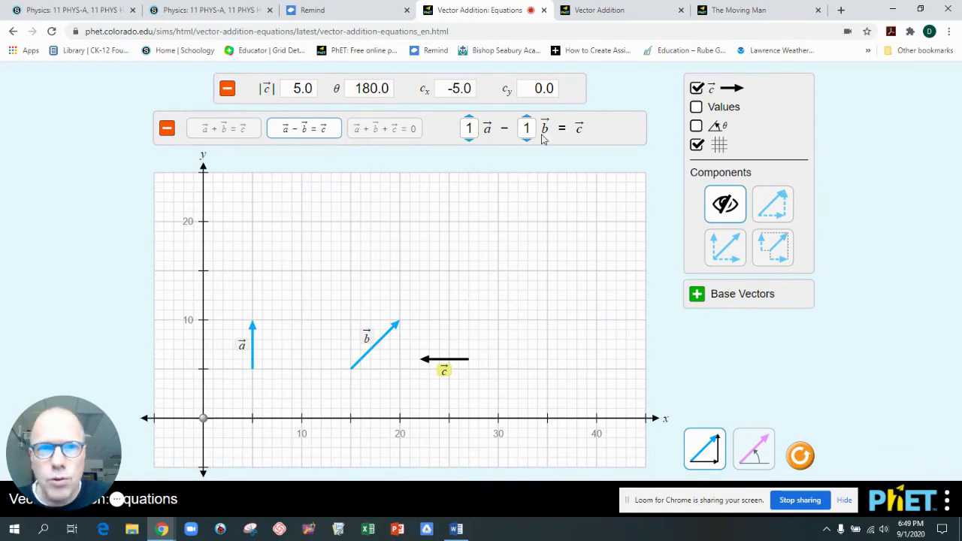
- Display the vectors' values and cycle through the component styles, finishing with both components drawn from each vector's tail
{"action": "left_click", "coordinate": [696, 108]}
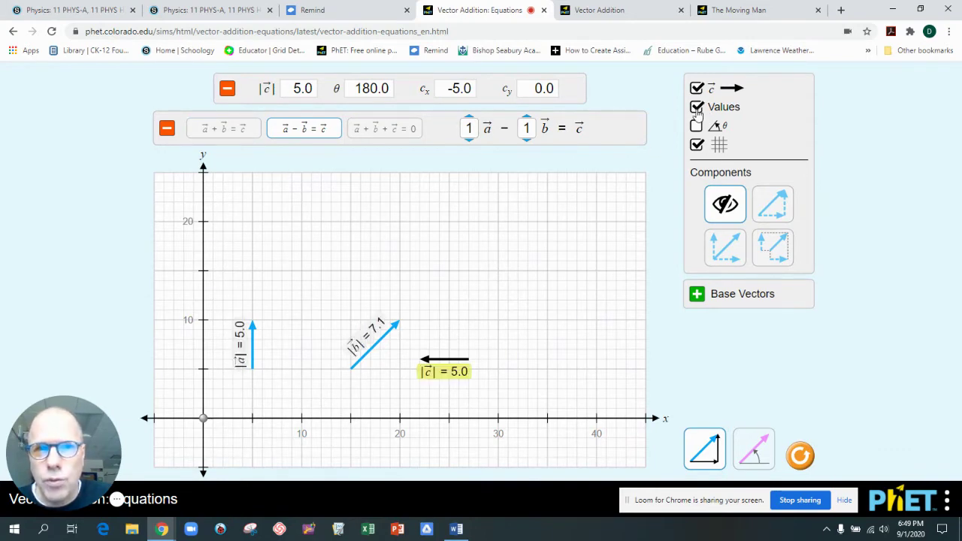
{"action": "left_click", "coordinate": [774, 216]}
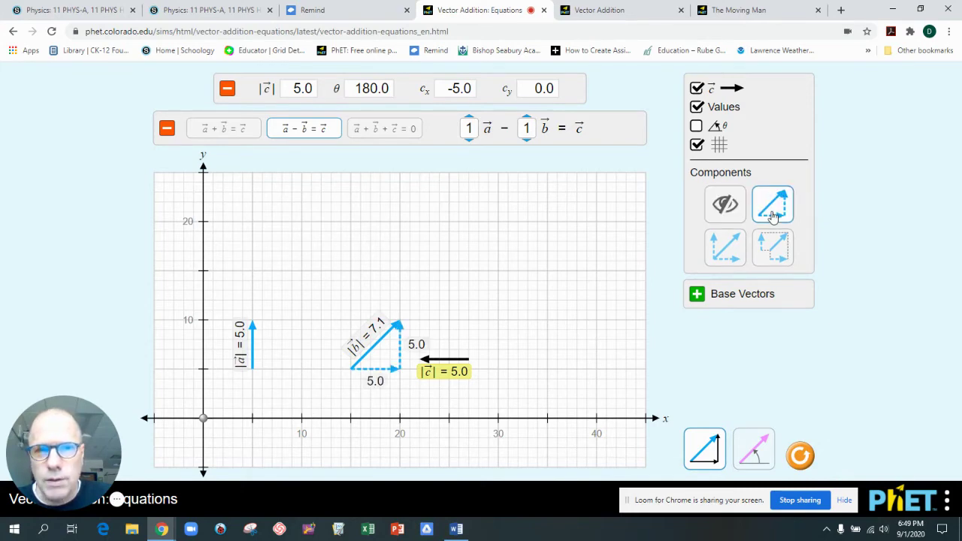
{"action": "left_click", "coordinate": [770, 245]}
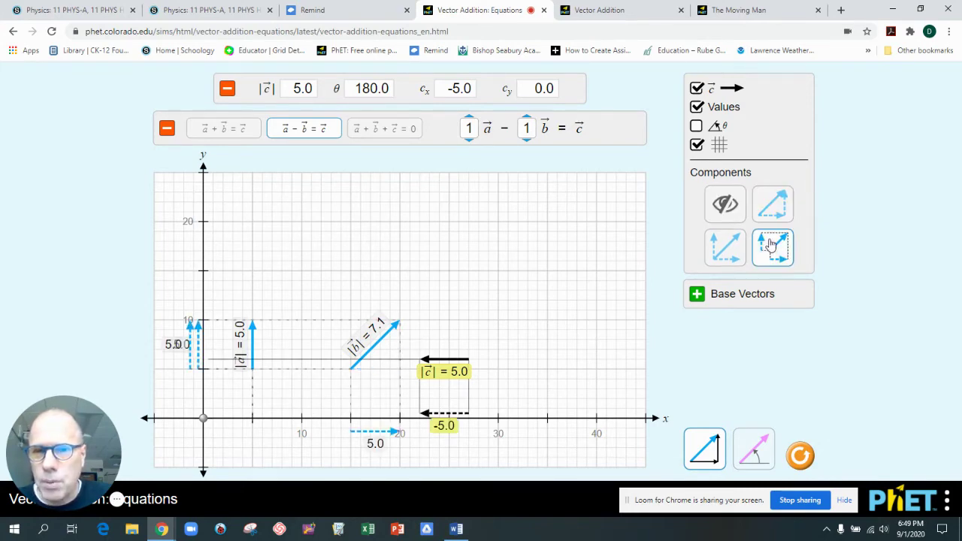
{"action": "left_click", "coordinate": [738, 248]}
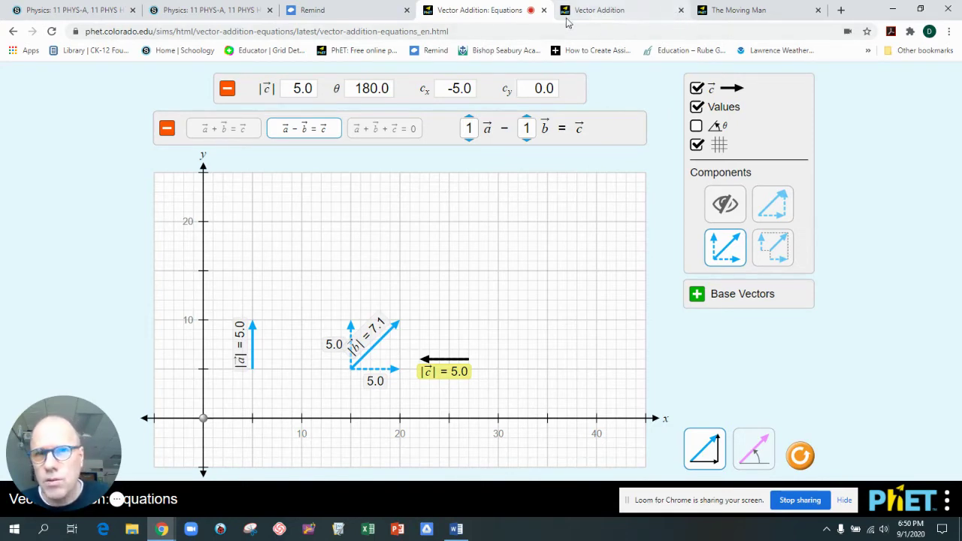
- Revisit the two vector simulations briefly, then go to The Moving Man page and launch its browser-compatible version
{"action": "left_click", "coordinate": [636, 15]}
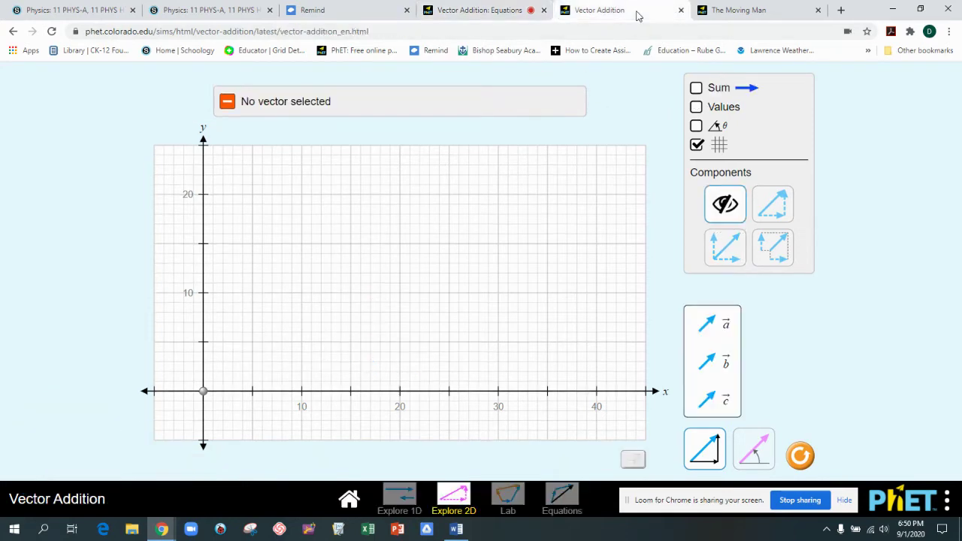
{"action": "left_click", "coordinate": [475, 12]}
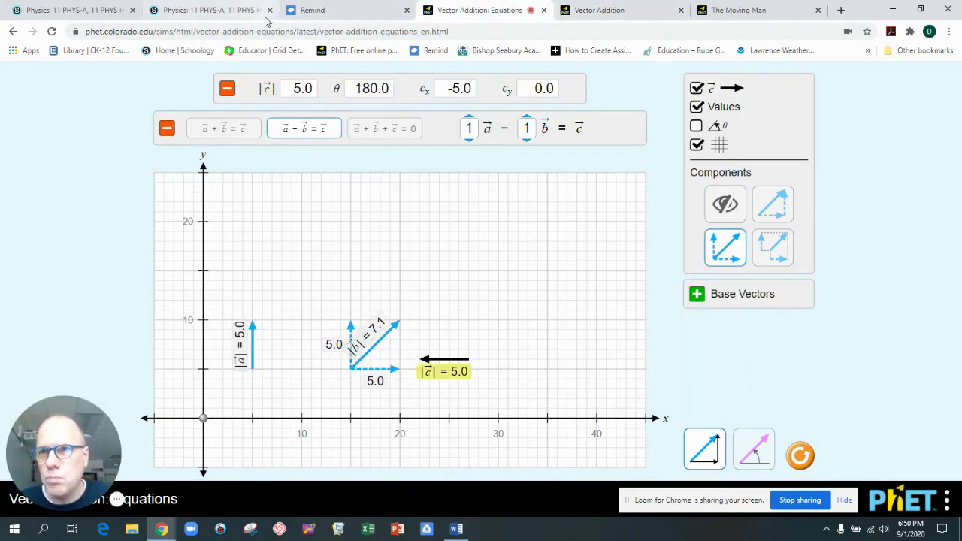
{"action": "left_click", "coordinate": [745, 12]}
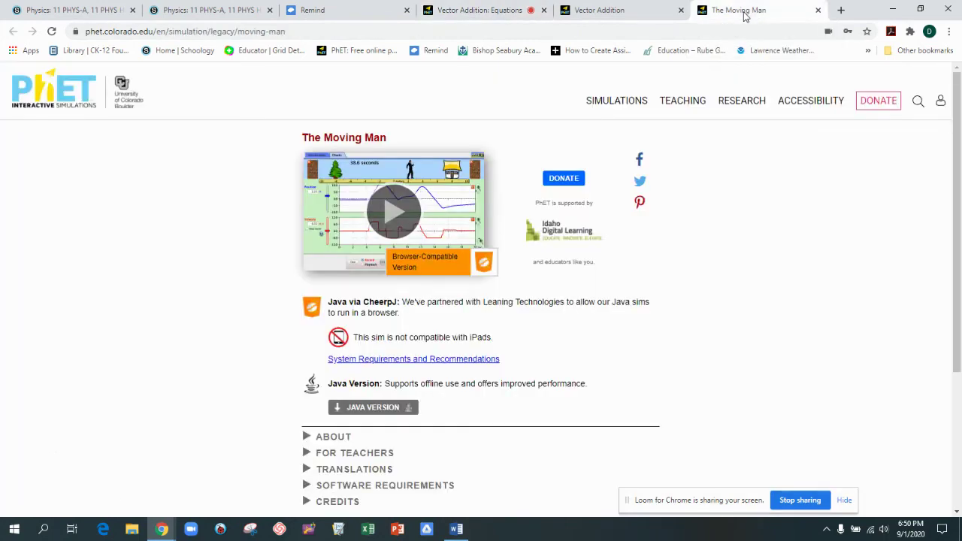
{"action": "left_click", "coordinate": [481, 258]}
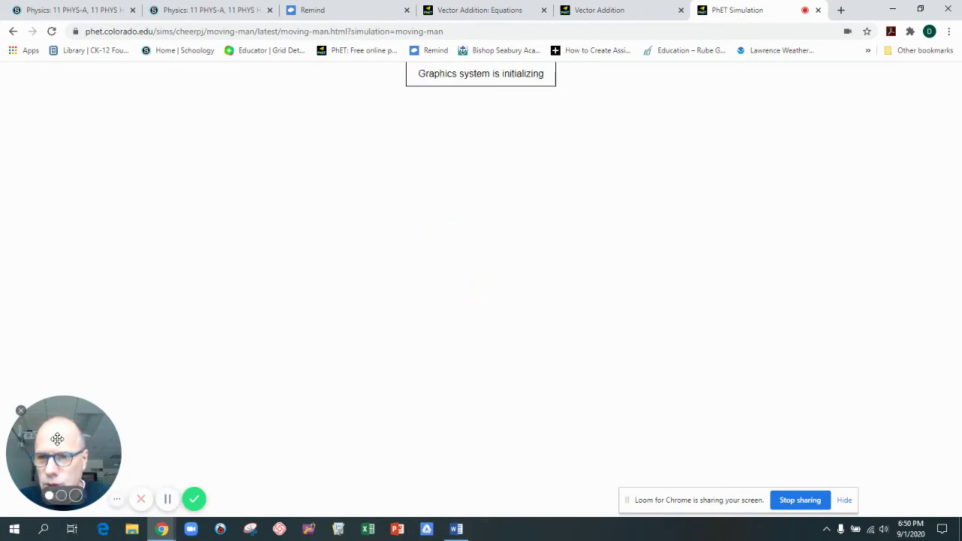
{"action": "left_click", "coordinate": [77, 496]}
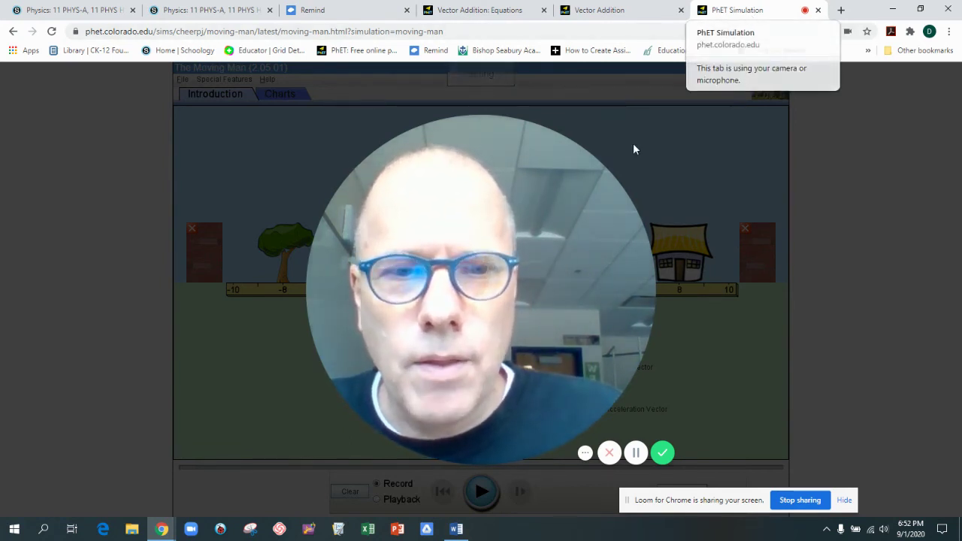
{"action": "left_click", "coordinate": [584, 454]}
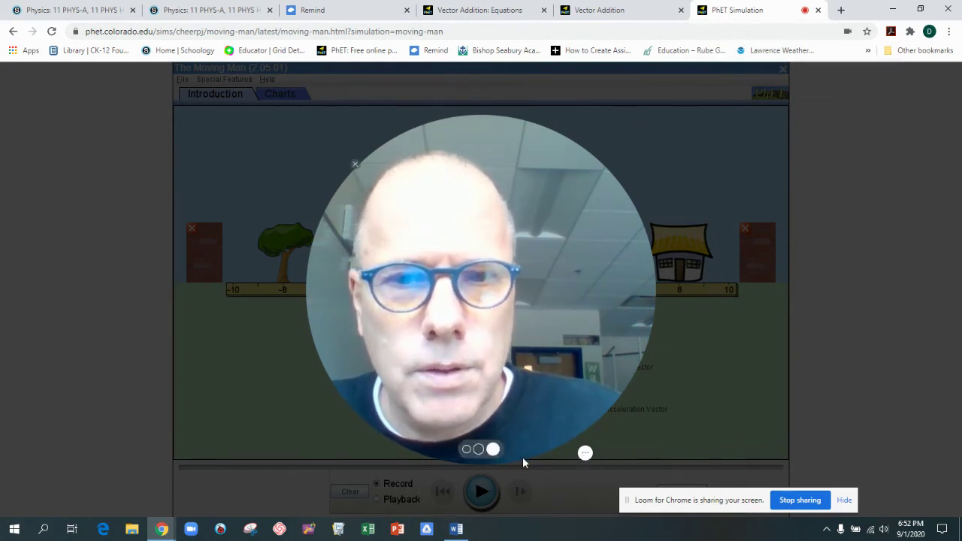
{"action": "left_click", "coordinate": [585, 454]}
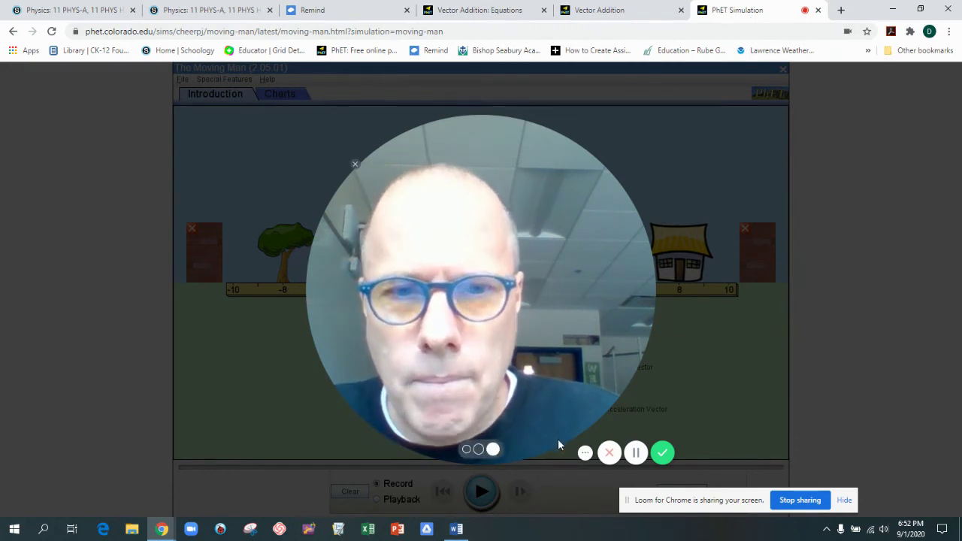
{"action": "left_click", "coordinate": [637, 454]}
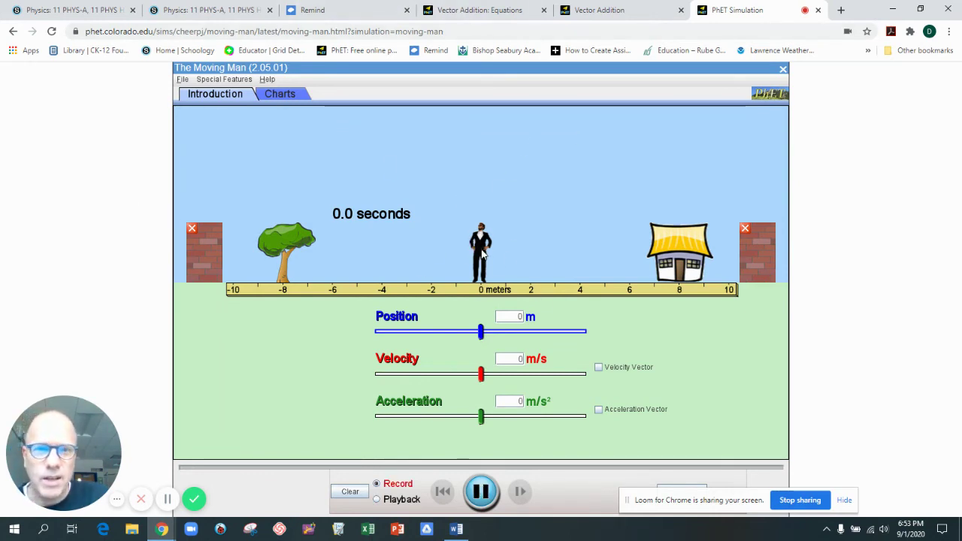
- Move the man to about -1.8 m, remove the walls, and move him on to about -3.9 m
{"action": "left_click_drag", "start_coordinate": [489, 257], "coordinate": [439, 276]}
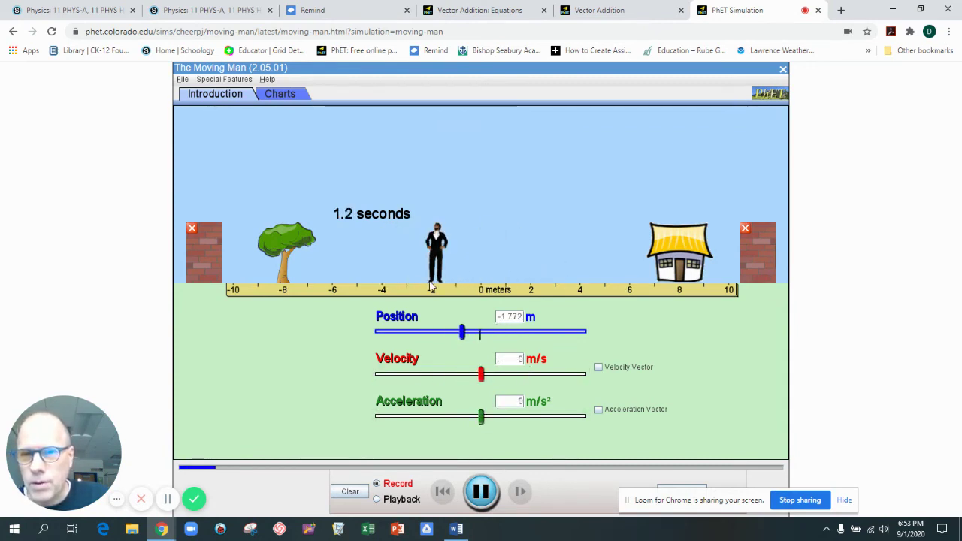
{"action": "left_click", "coordinate": [745, 228]}
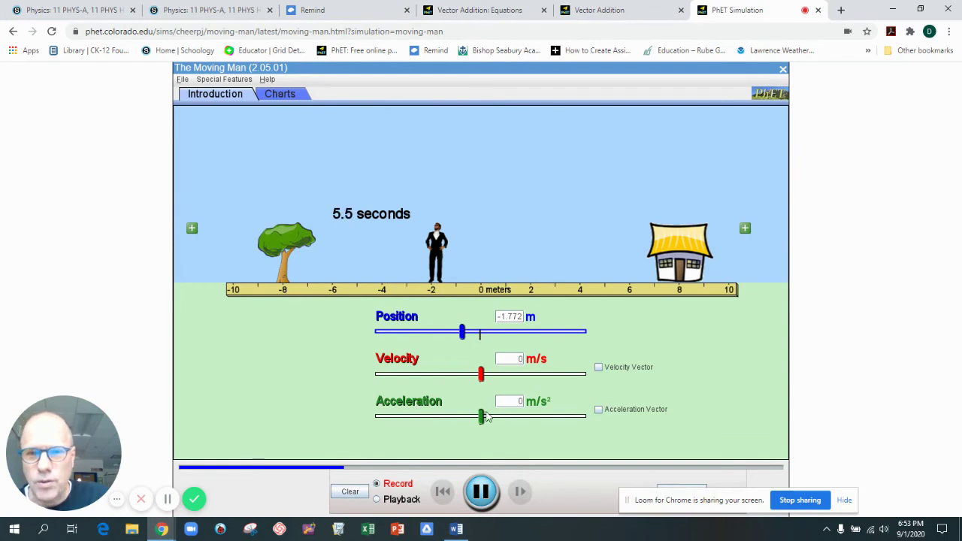
{"action": "left_click_drag", "start_coordinate": [447, 242], "coordinate": [384, 242]}
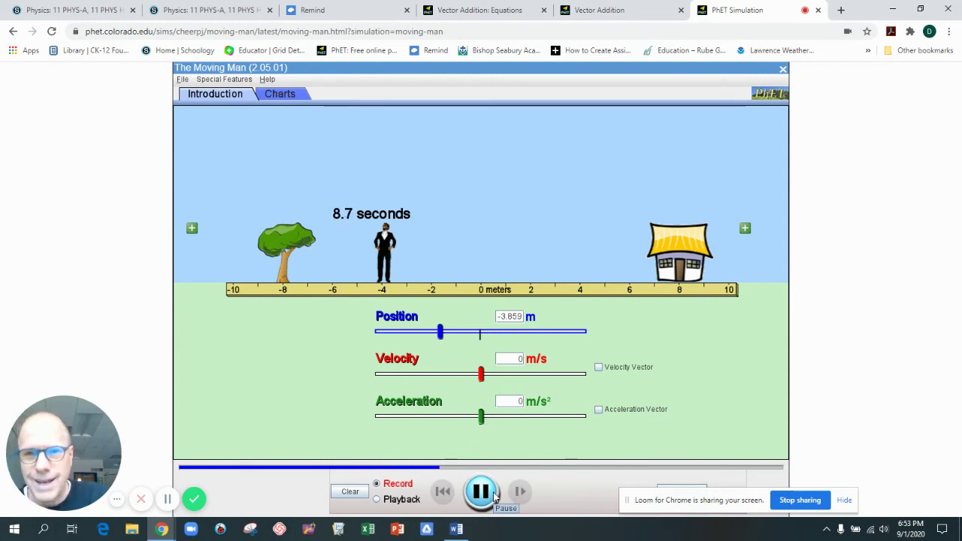
- Open the Moving Man charts, start recording, and set the man's velocity to about 4 m/s
{"action": "left_click", "coordinate": [293, 96]}
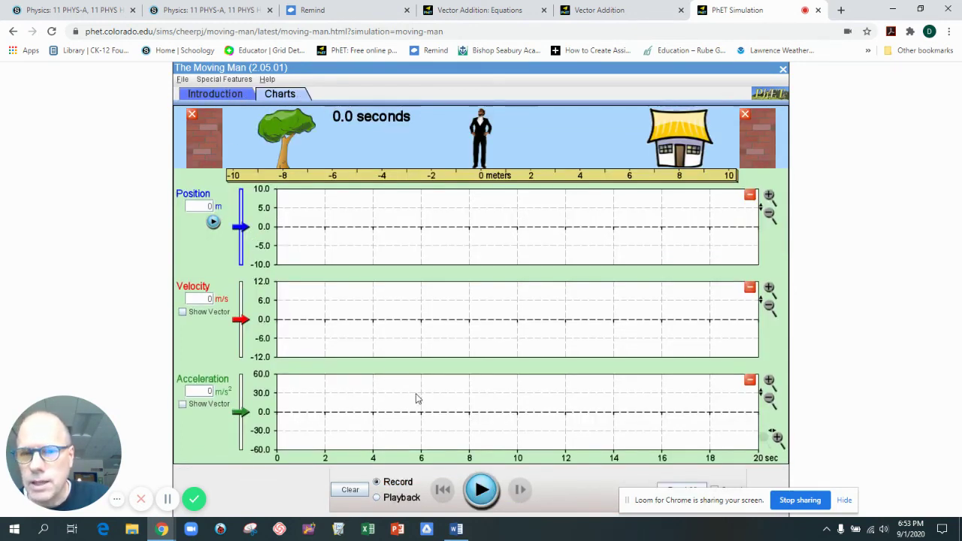
{"action": "left_click", "coordinate": [484, 489]}
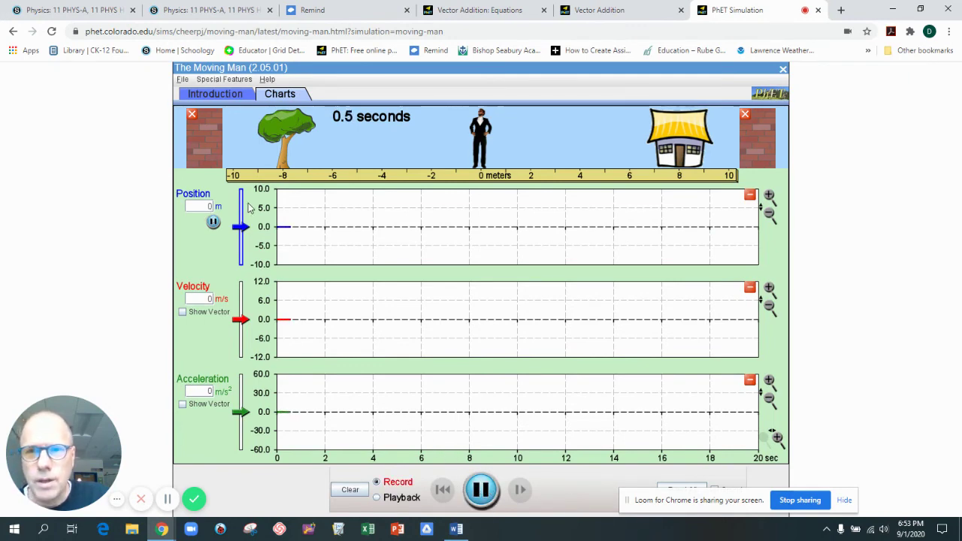
{"action": "left_click", "coordinate": [212, 301]}
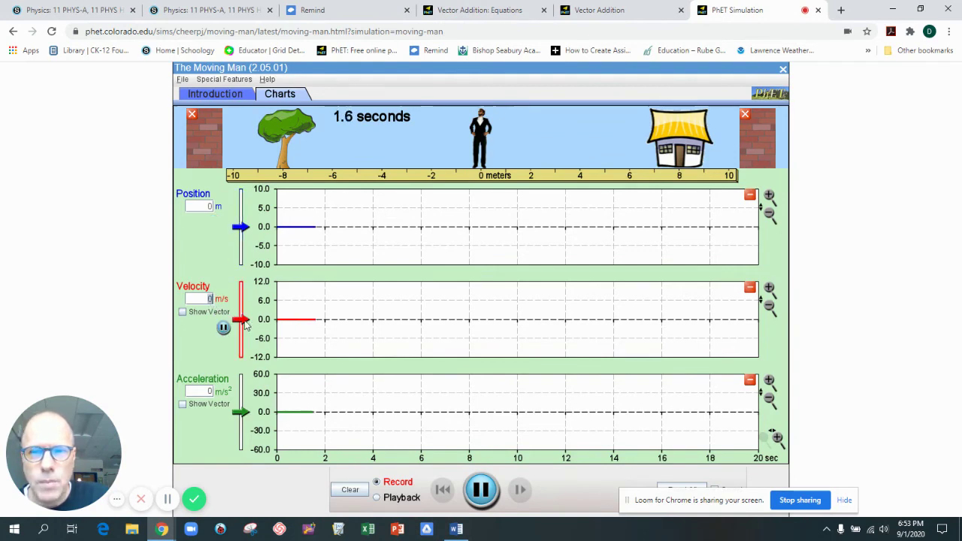
{"action": "left_click_drag", "start_coordinate": [246, 323], "coordinate": [246, 308]}
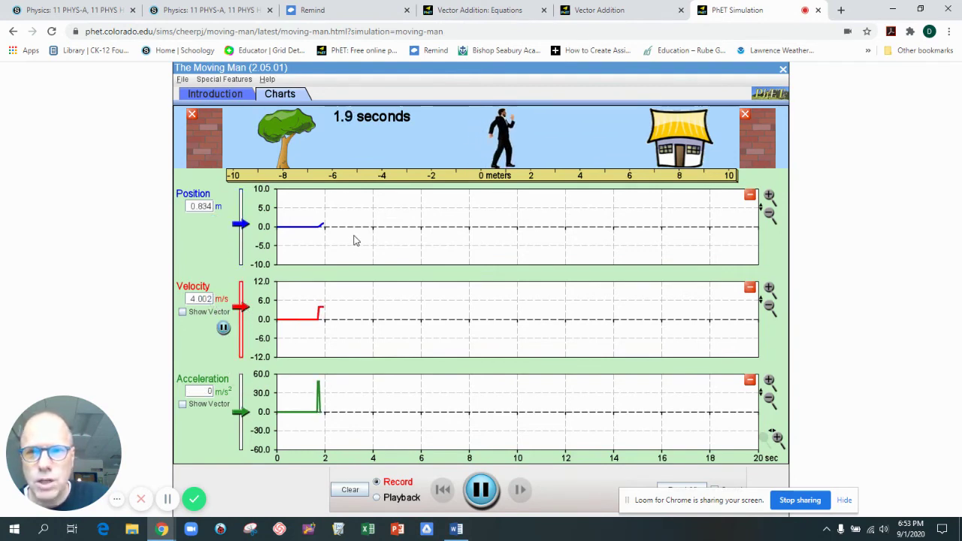